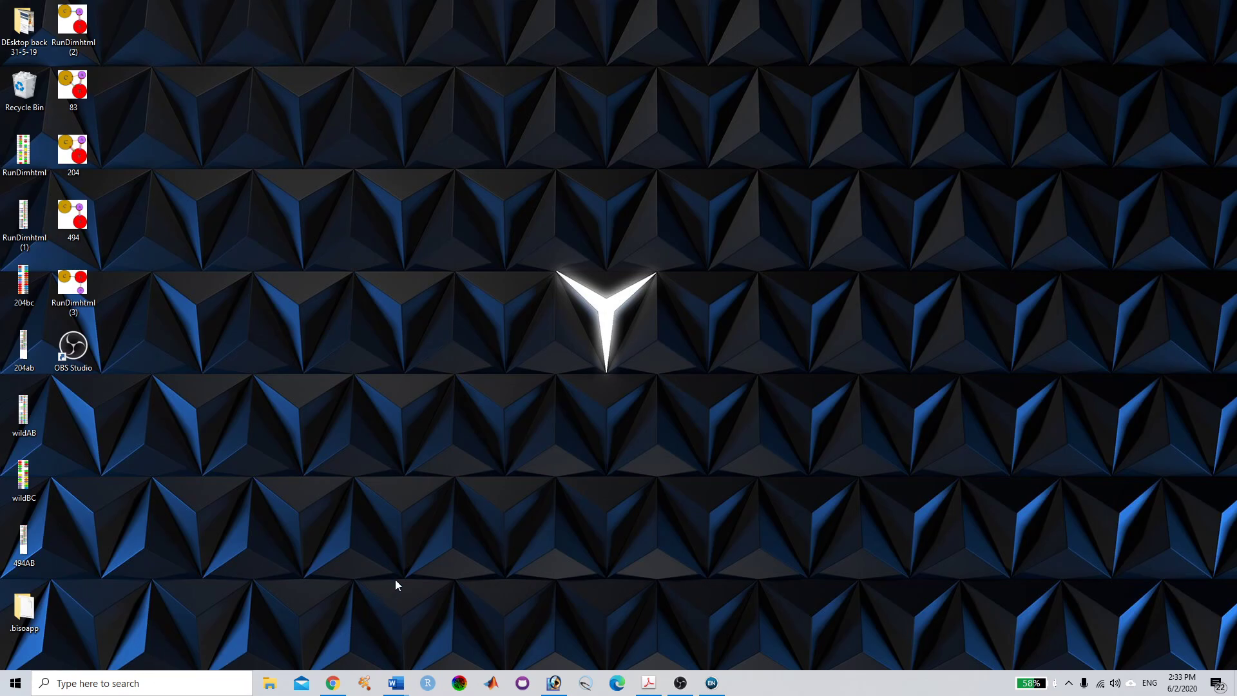
Launch EndNote X8 from the taskbar search and select PubMed as the online search source
click(11, 688)
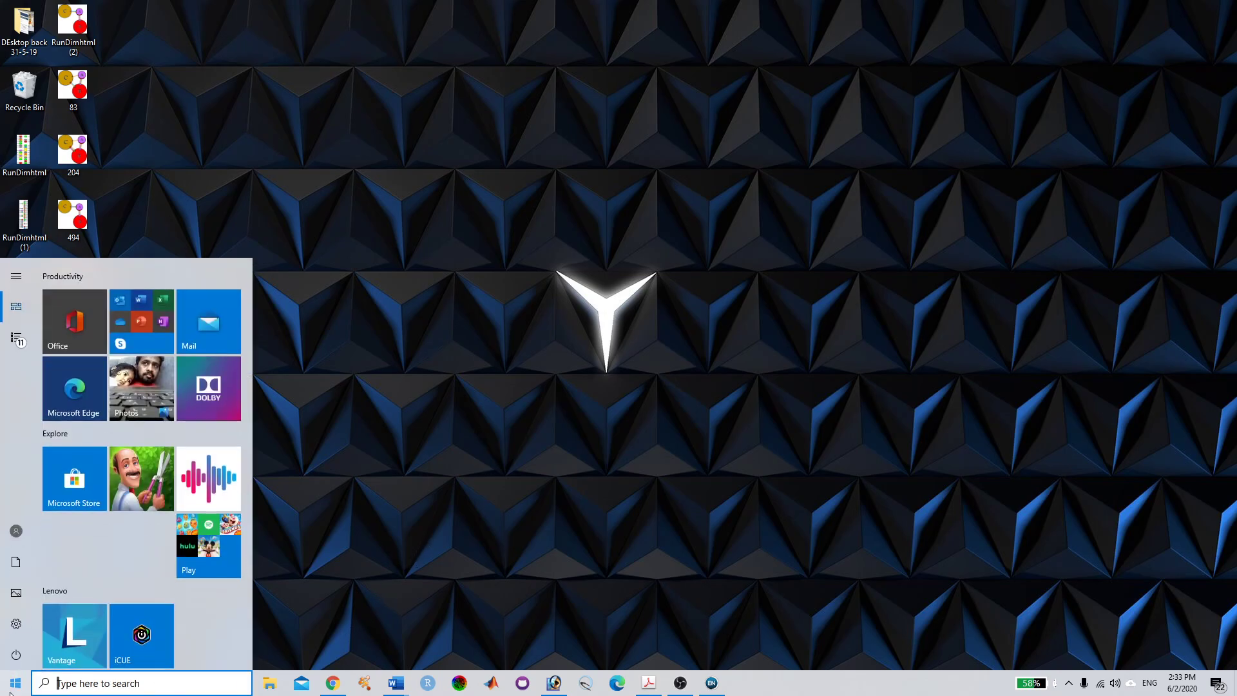
text(endnote)
key(Return)
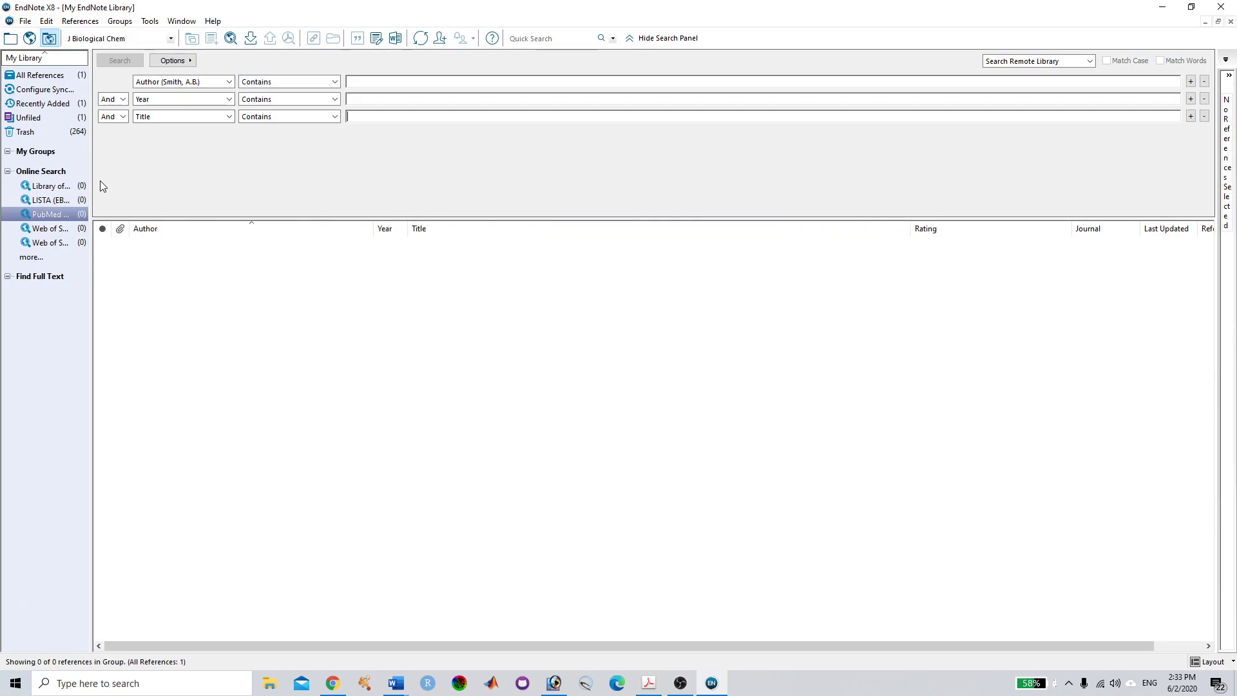
click(80, 21)
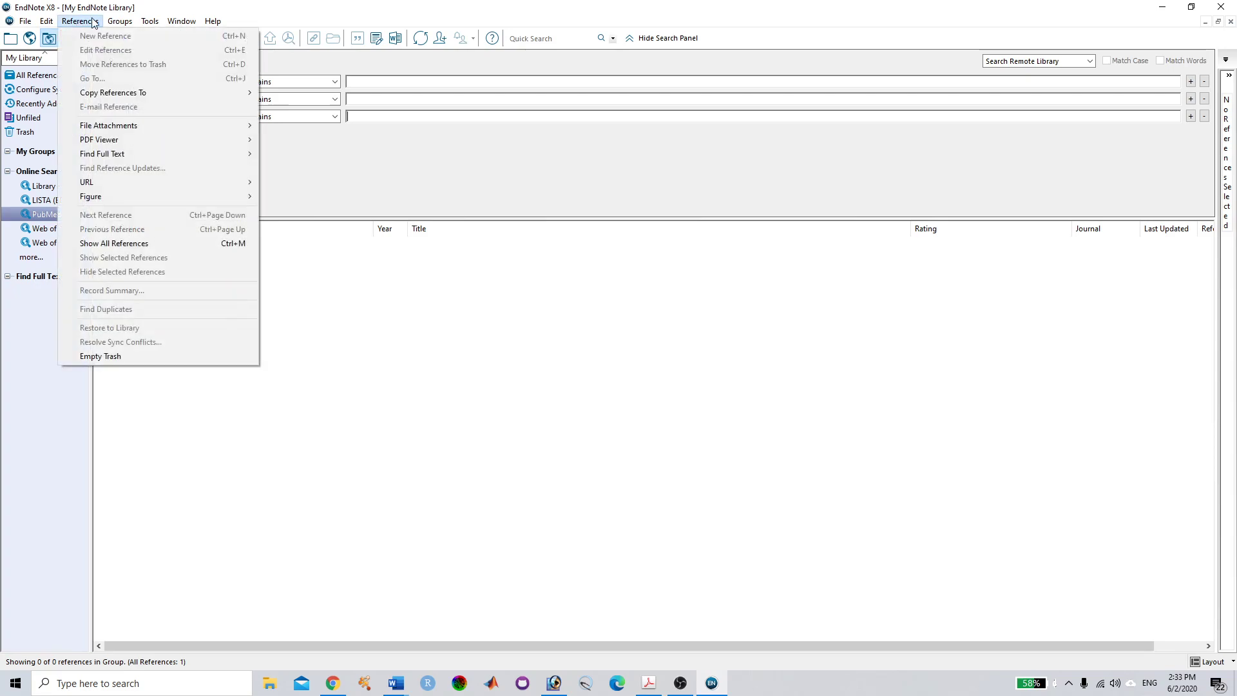
click(447, 381)
click(62, 215)
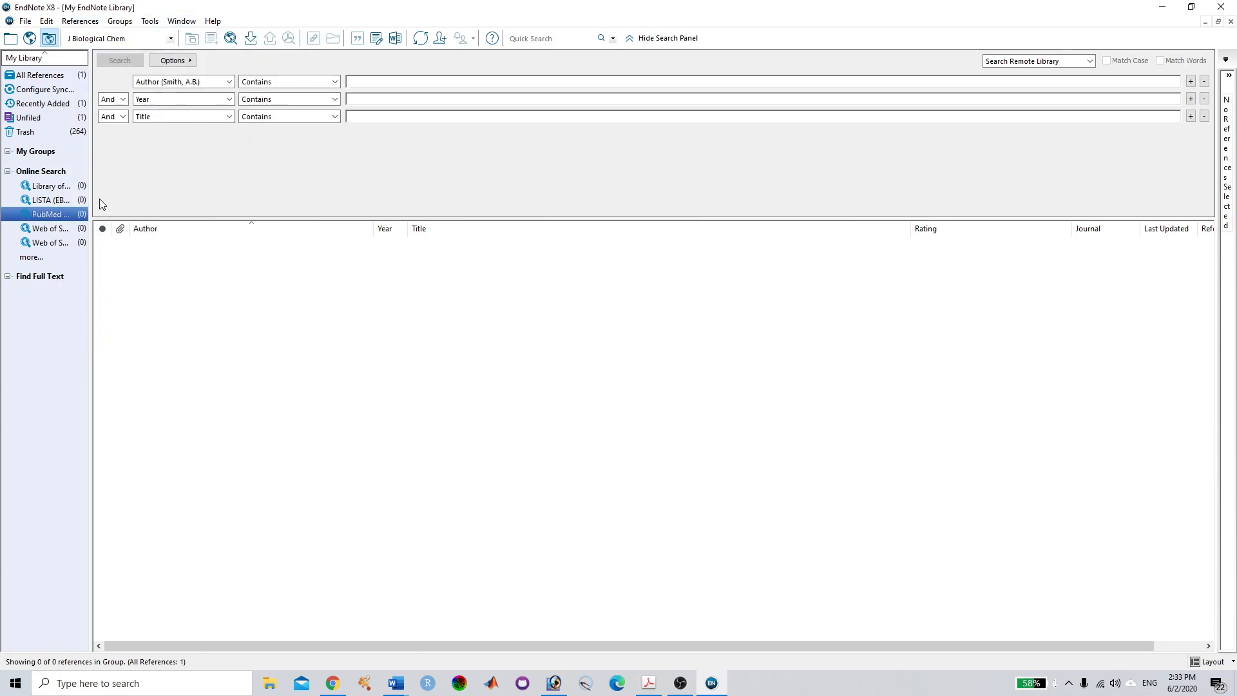
Copy the selected article title from the Bentham Science page in Chrome
click(342, 686)
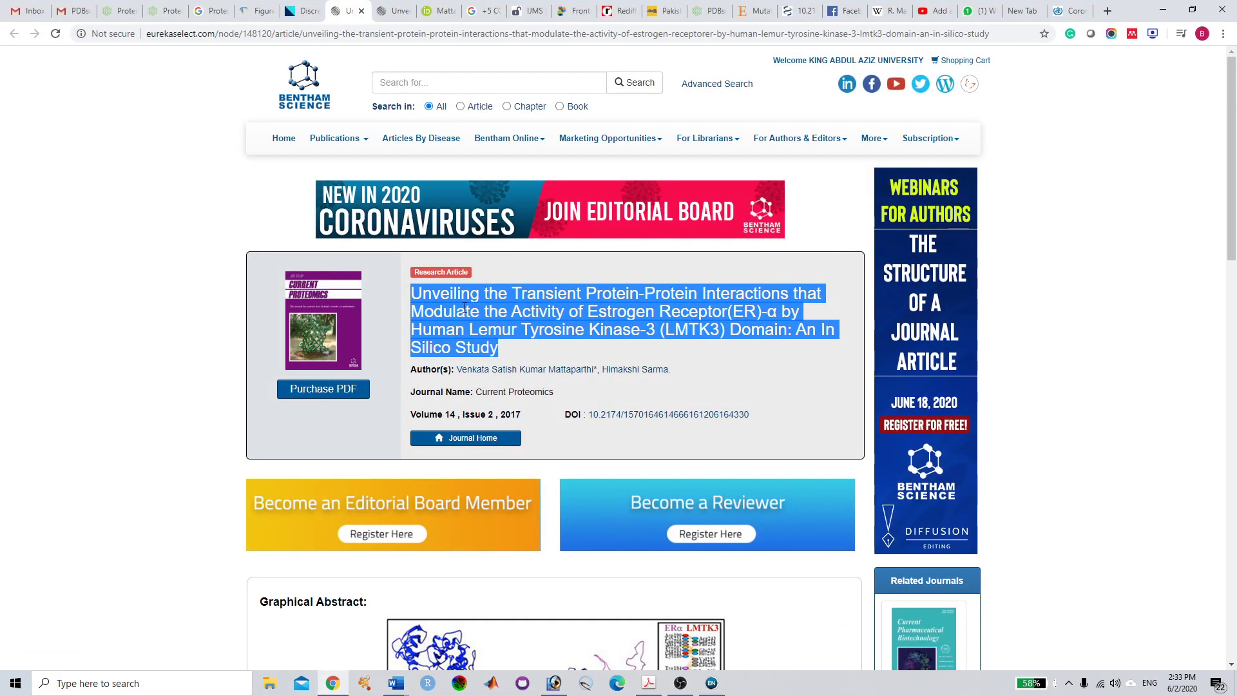
right_click(471, 312)
click(496, 322)
Search PubMed by the pasted article title and dismiss the no-matching-references message
click(1163, 10)
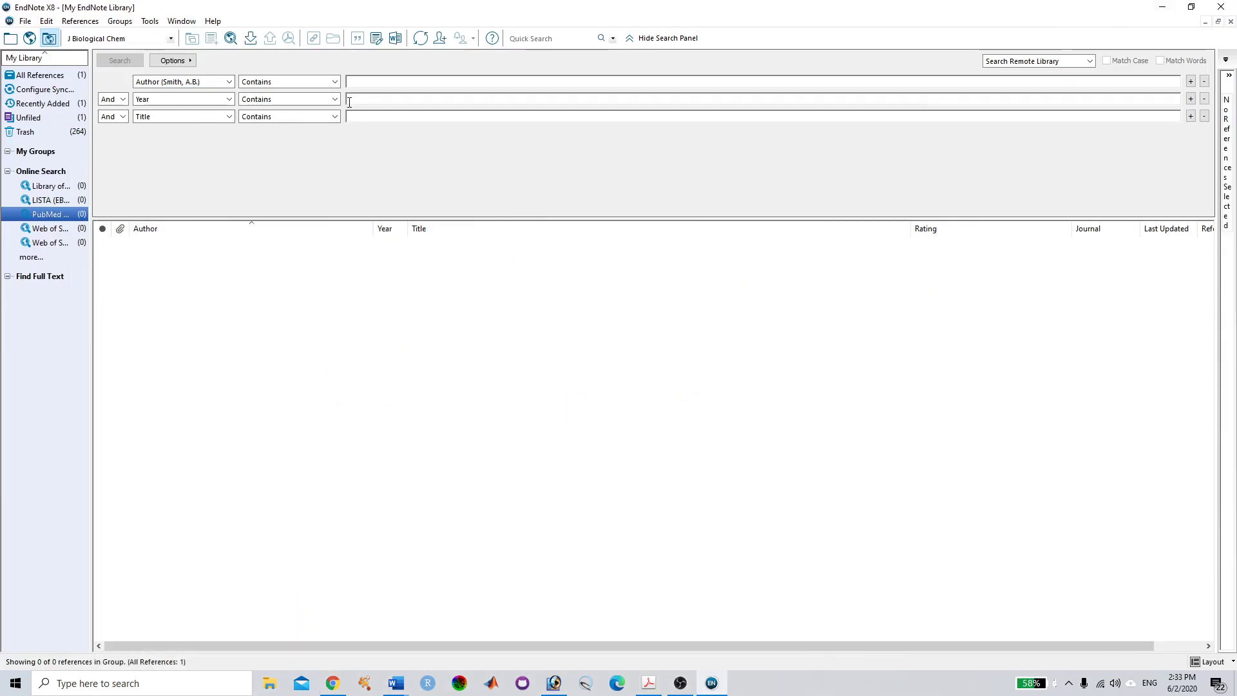
click(373, 117)
text(Unveiling the Transient Protein-Protein Interactions that Modulate the Activity of Estrogen Receptor(ER)-α by Human Lemur Tyrosine Kinase-3 (LMTK3) Domain: An In Silico Study)
key(Return)
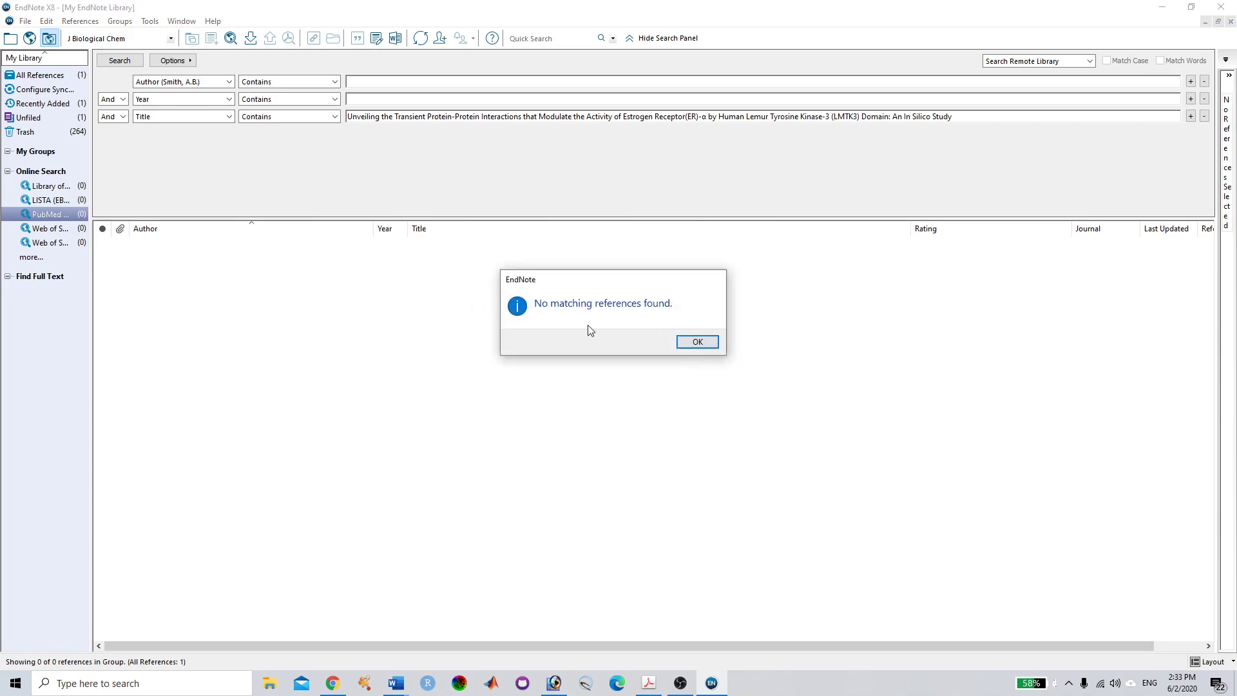
click(696, 344)
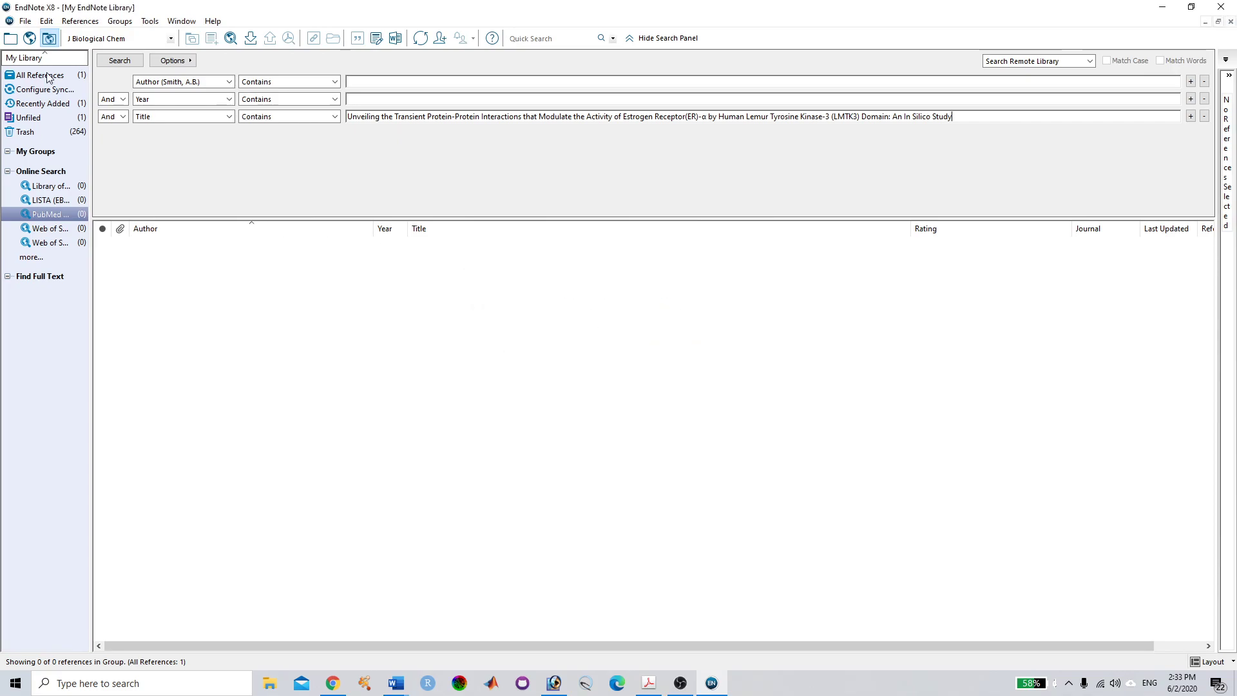
Clear the article title from the PubMed Title search field
click(81, 21)
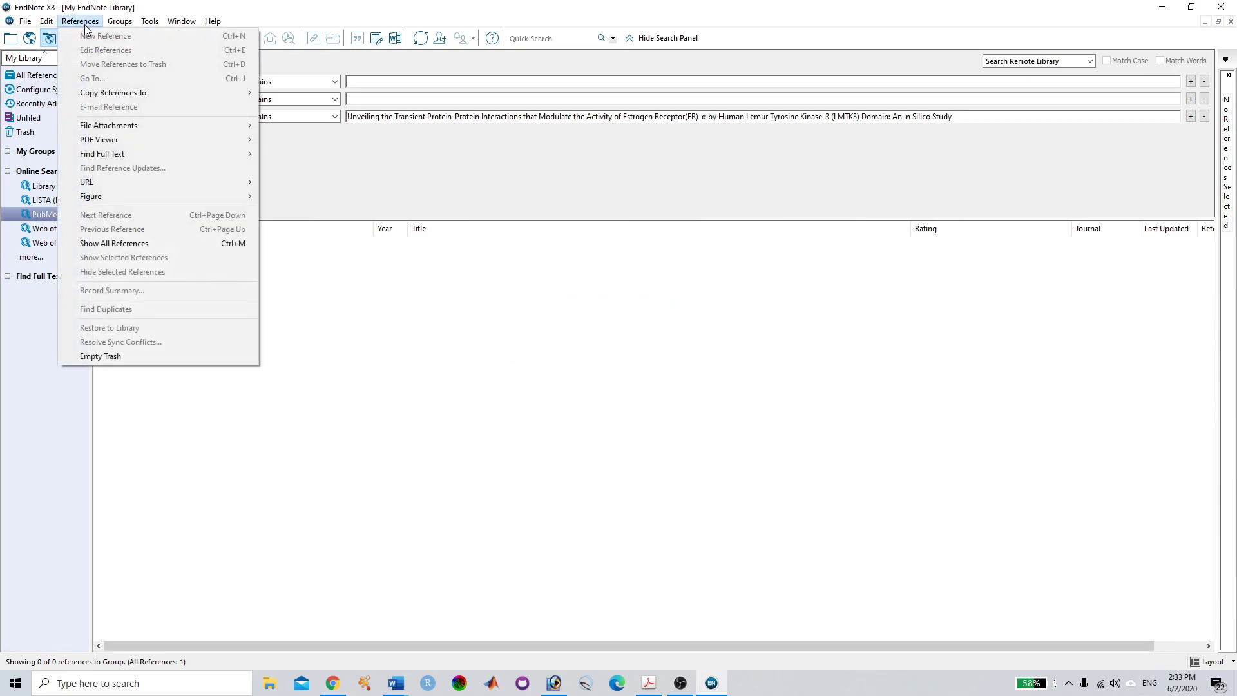
click(444, 271)
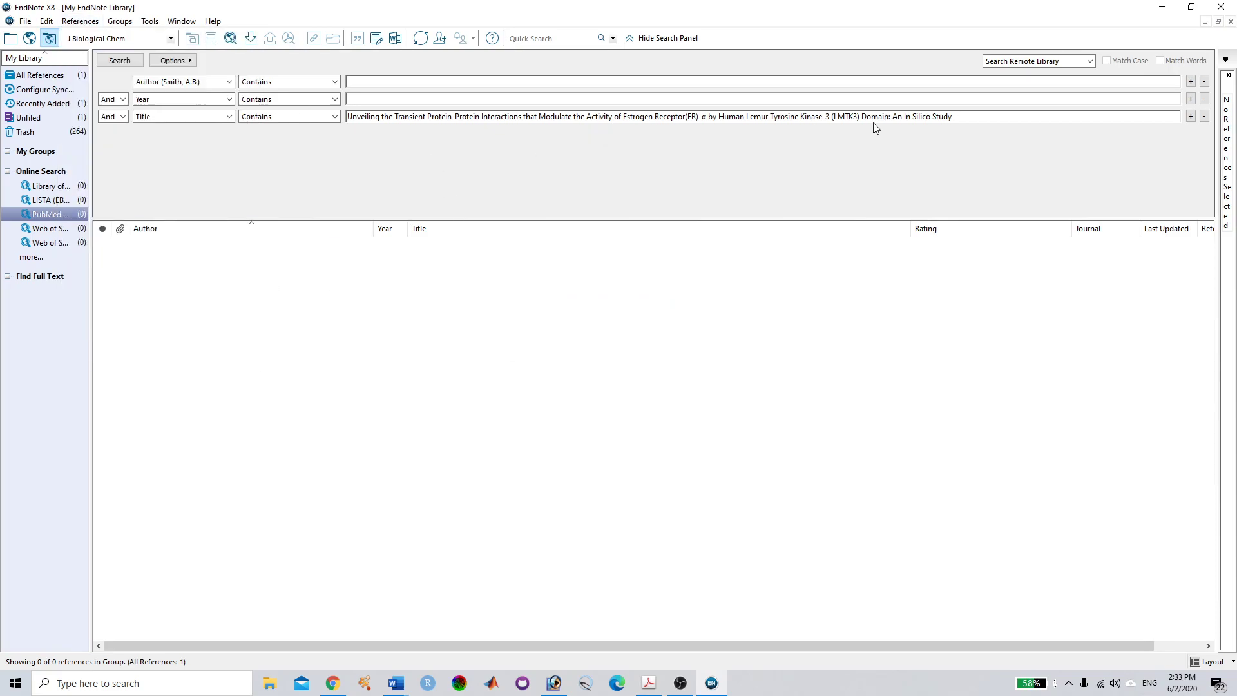
drag(919, 116, 312, 69)
key(BackSpace)
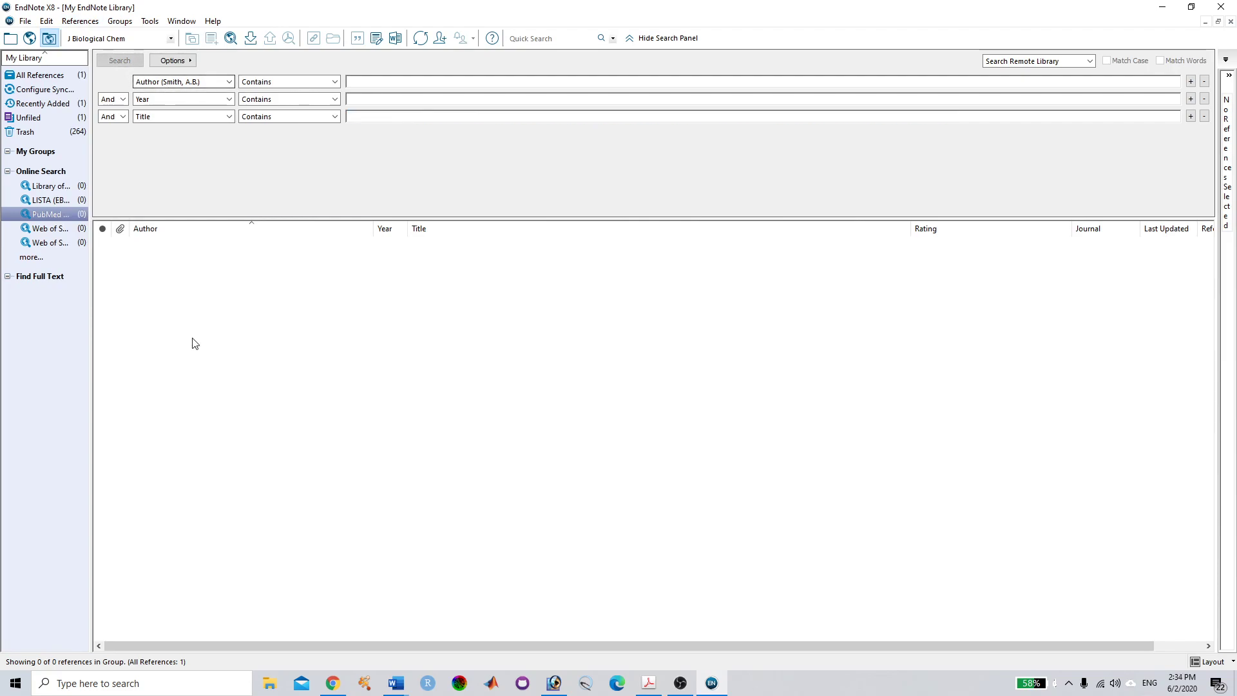
Show All References and create a new blank Journal Article reference
click(81, 21)
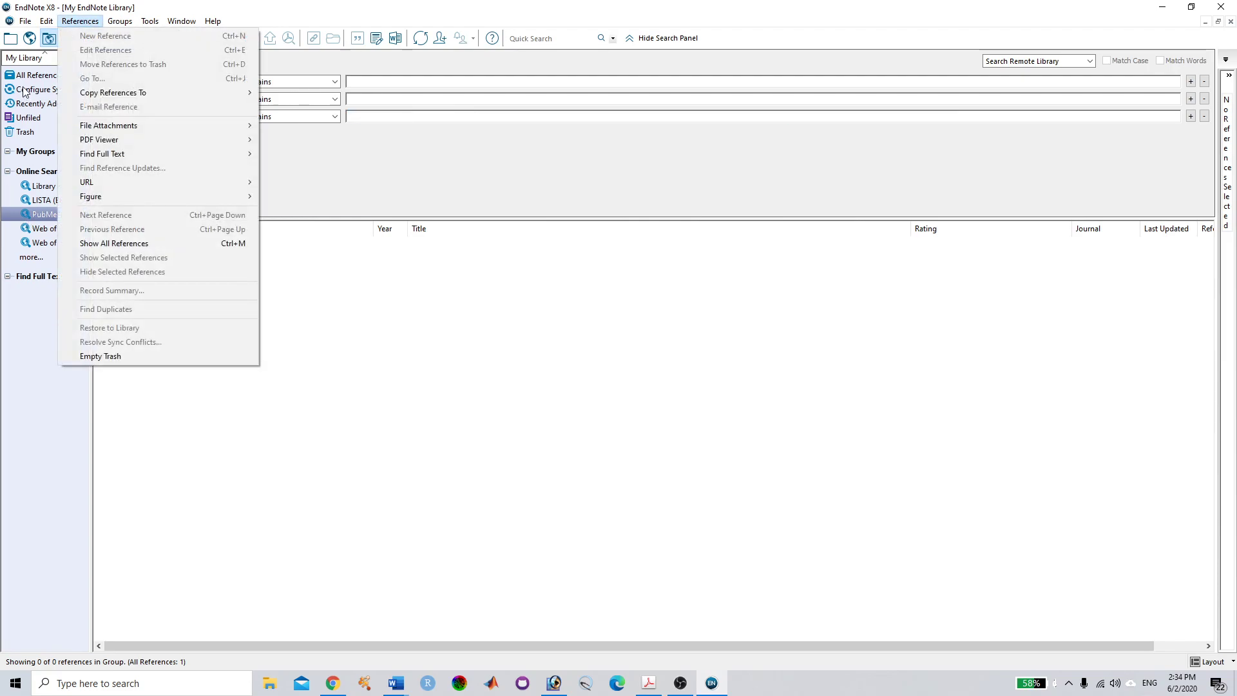
click(29, 76)
click(76, 22)
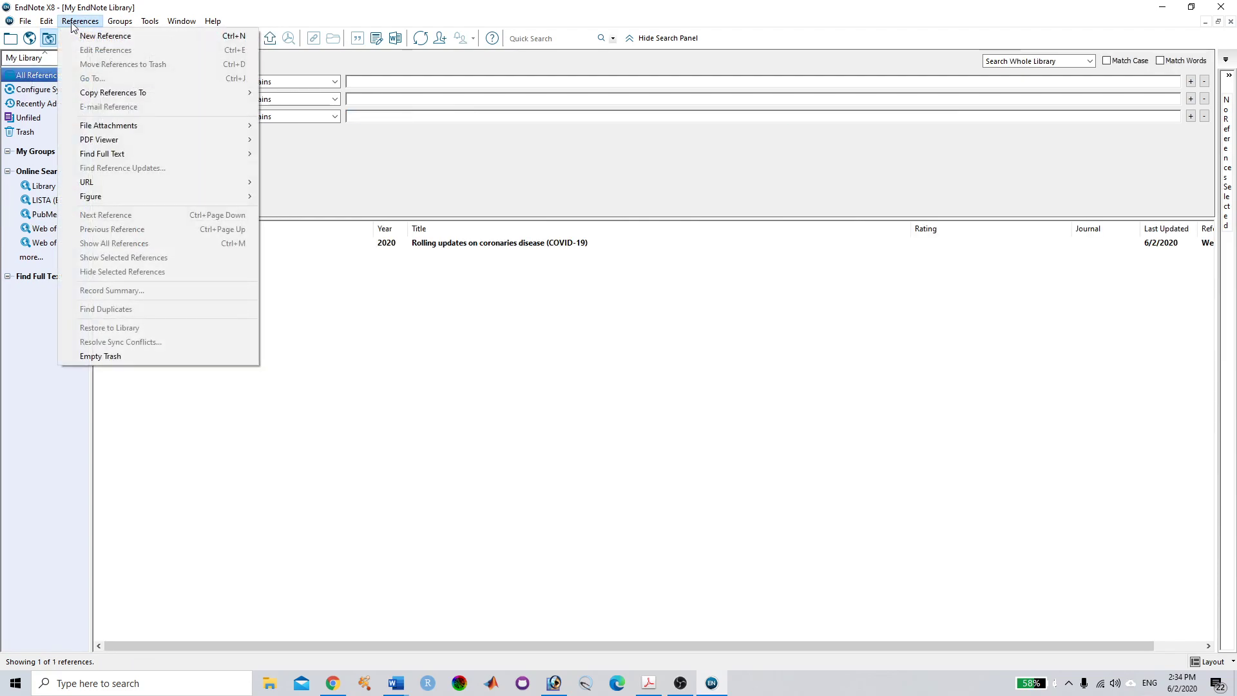
click(25, 76)
click(71, 22)
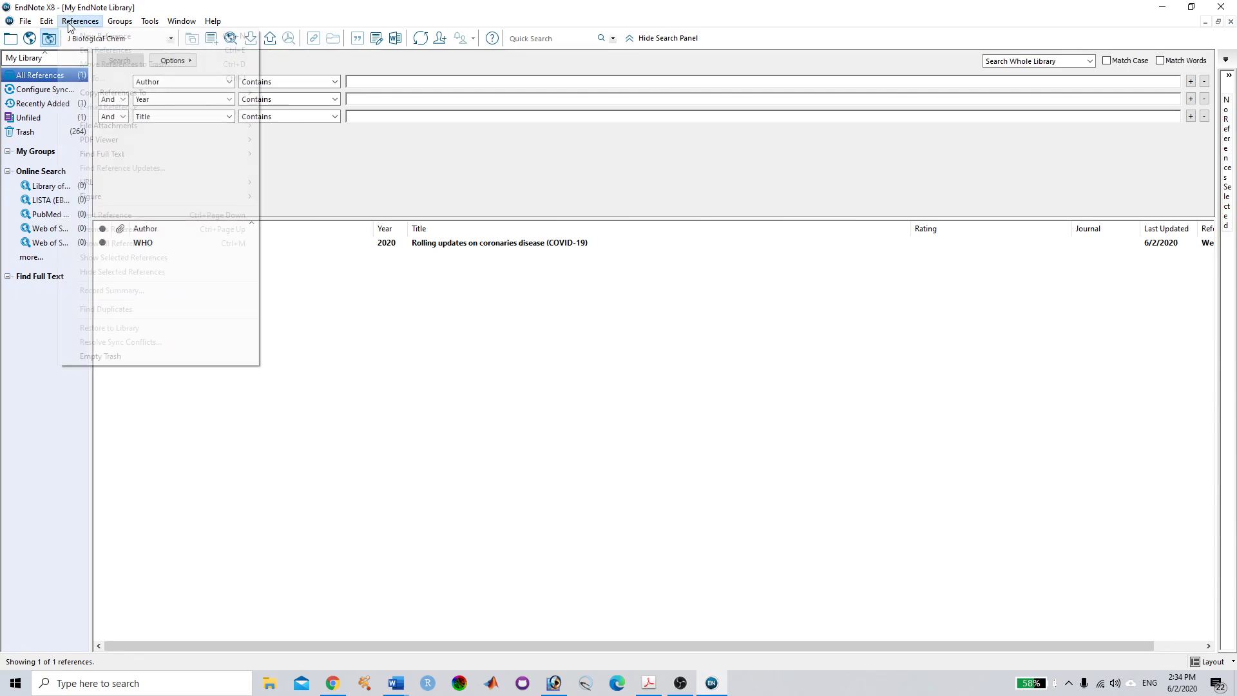
click(81, 36)
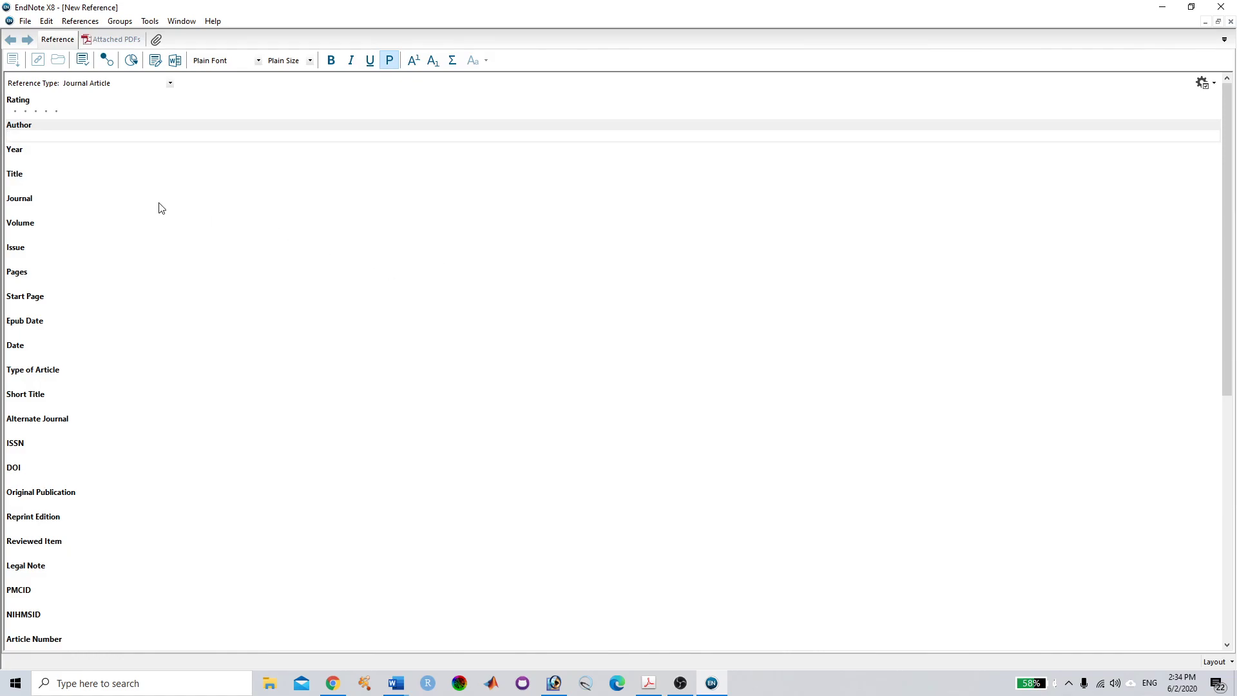
click(171, 83)
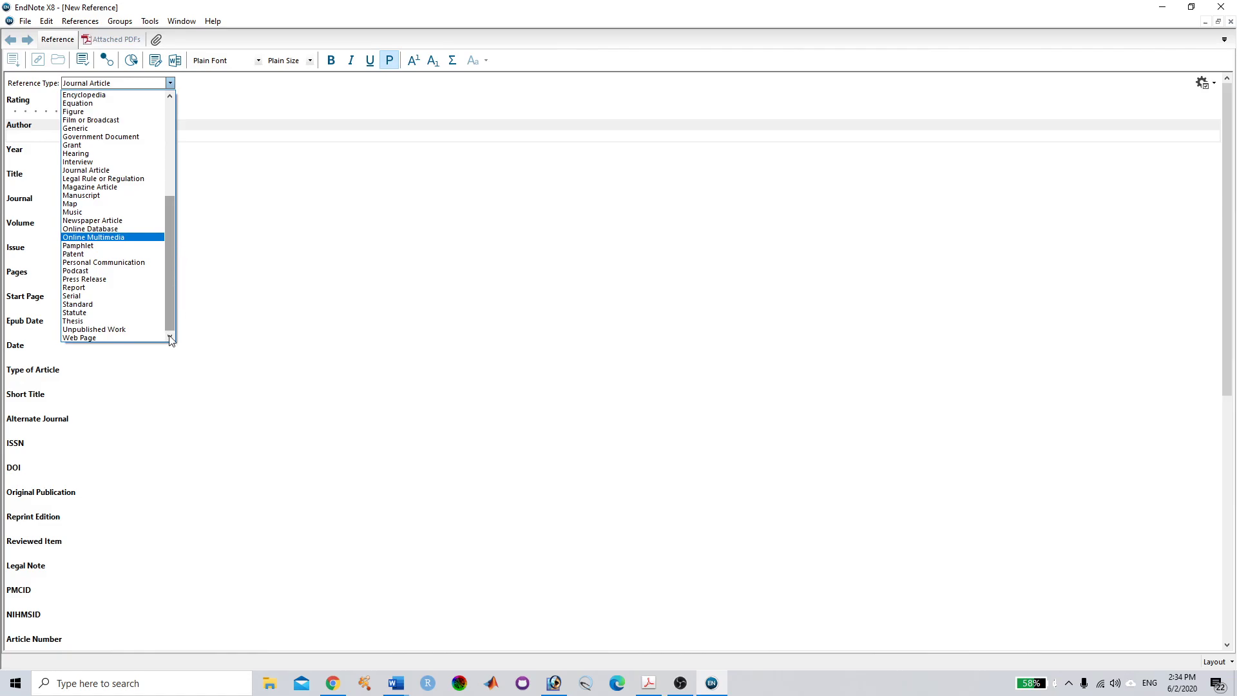
drag(170, 277, 184, 150)
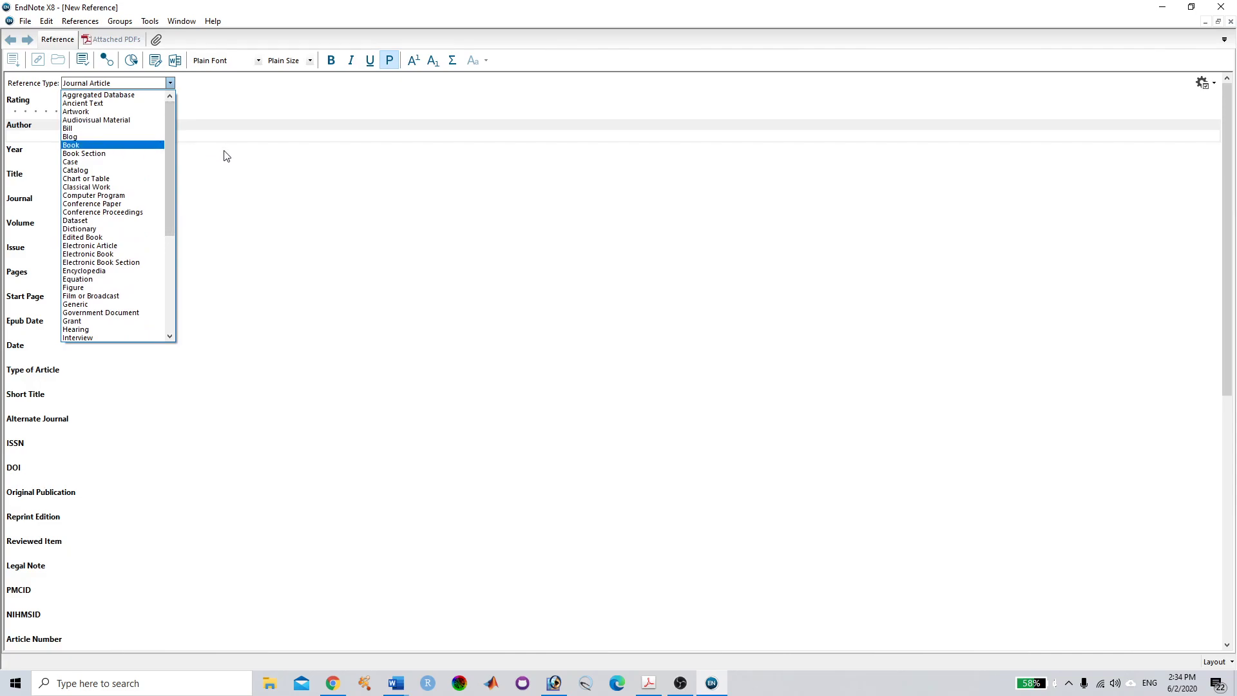
drag(170, 178, 184, 236)
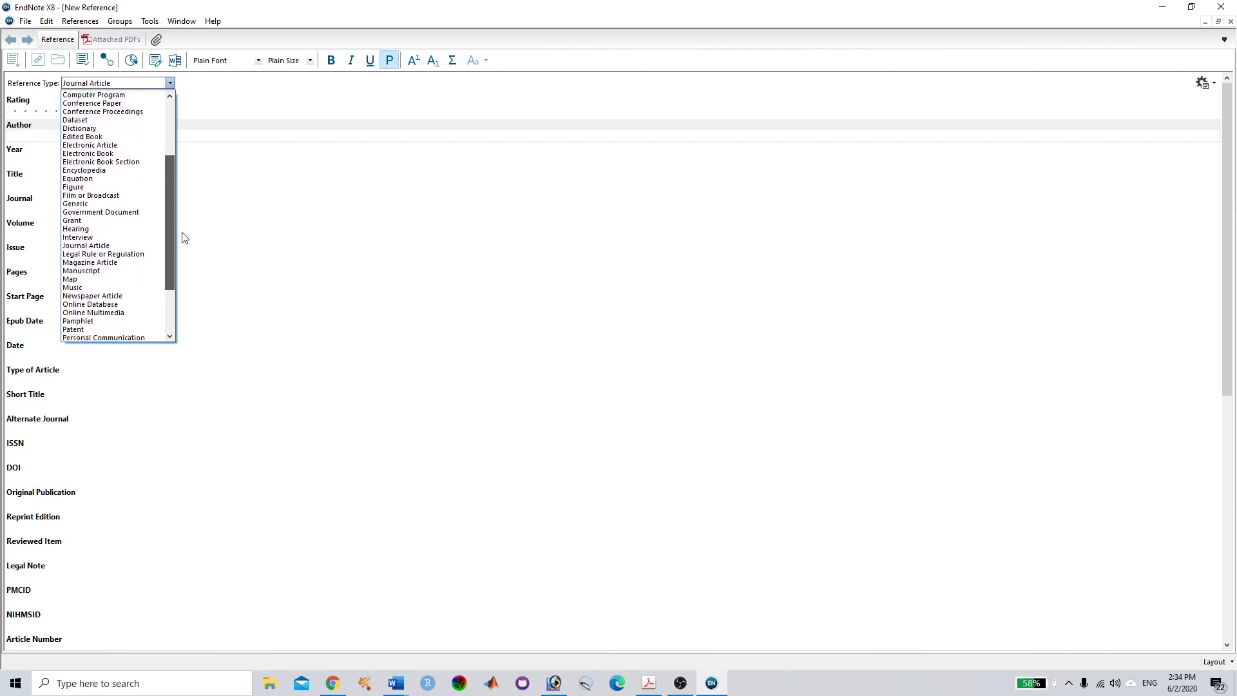
click(183, 235)
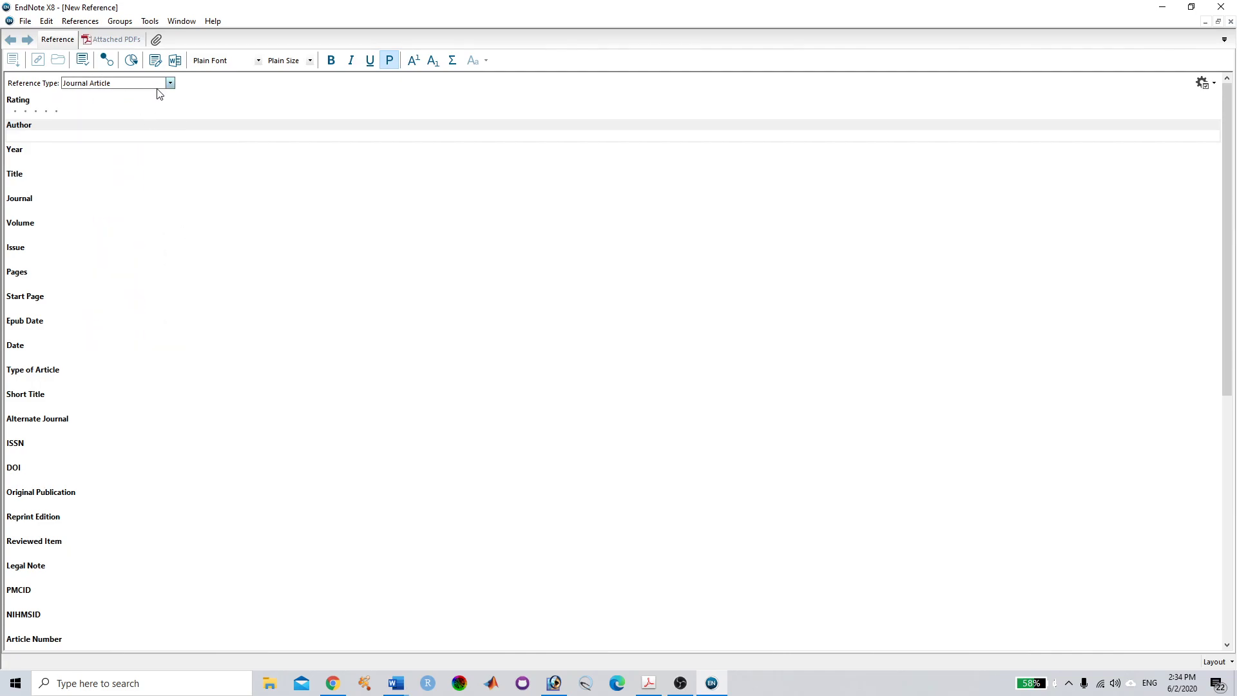
click(110, 136)
click(333, 683)
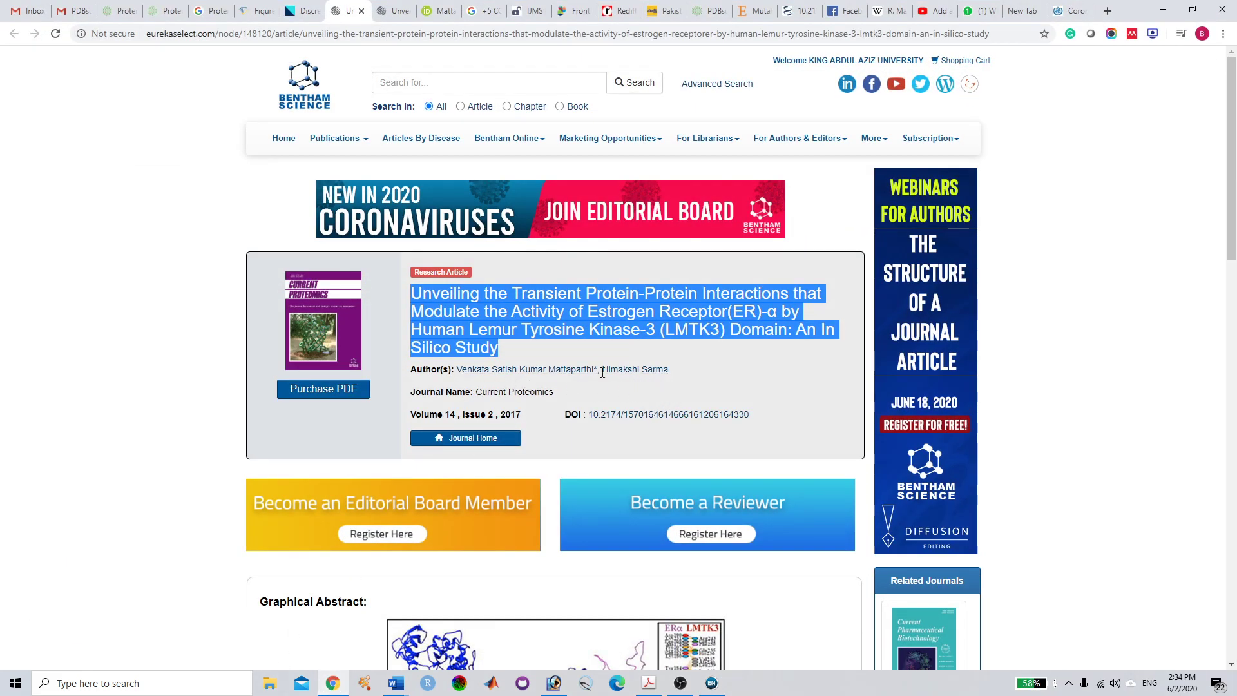
click(333, 683)
click(41, 160)
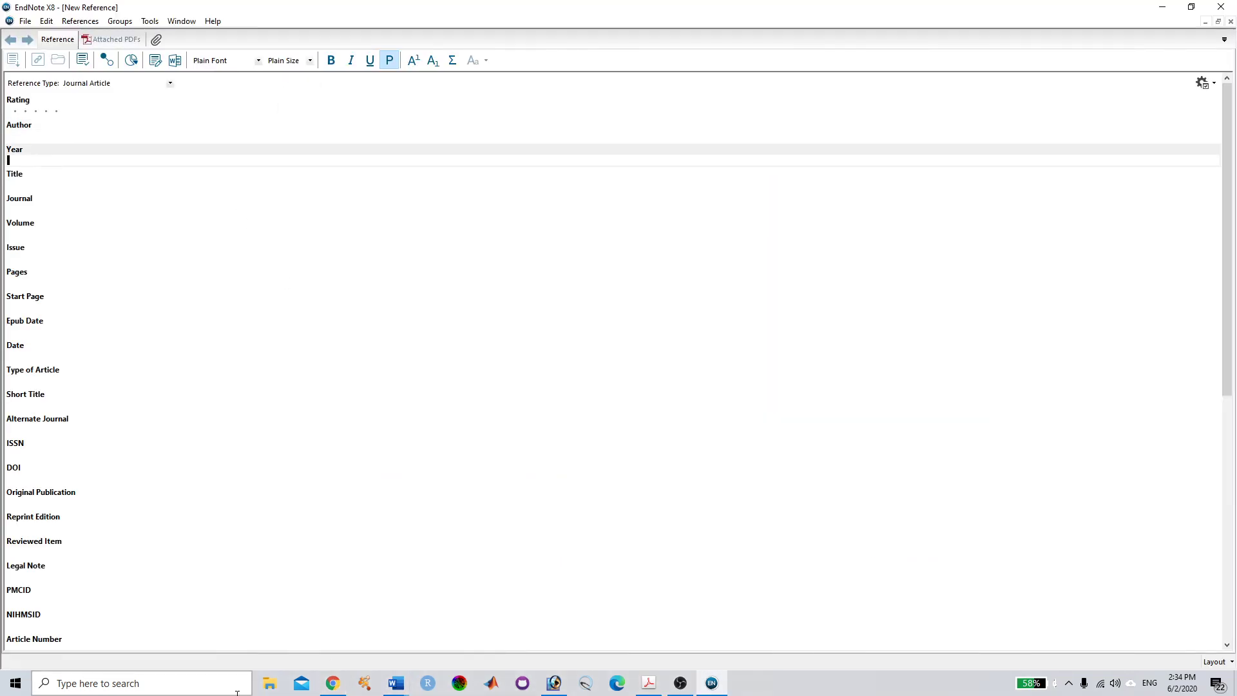
click(333, 683)
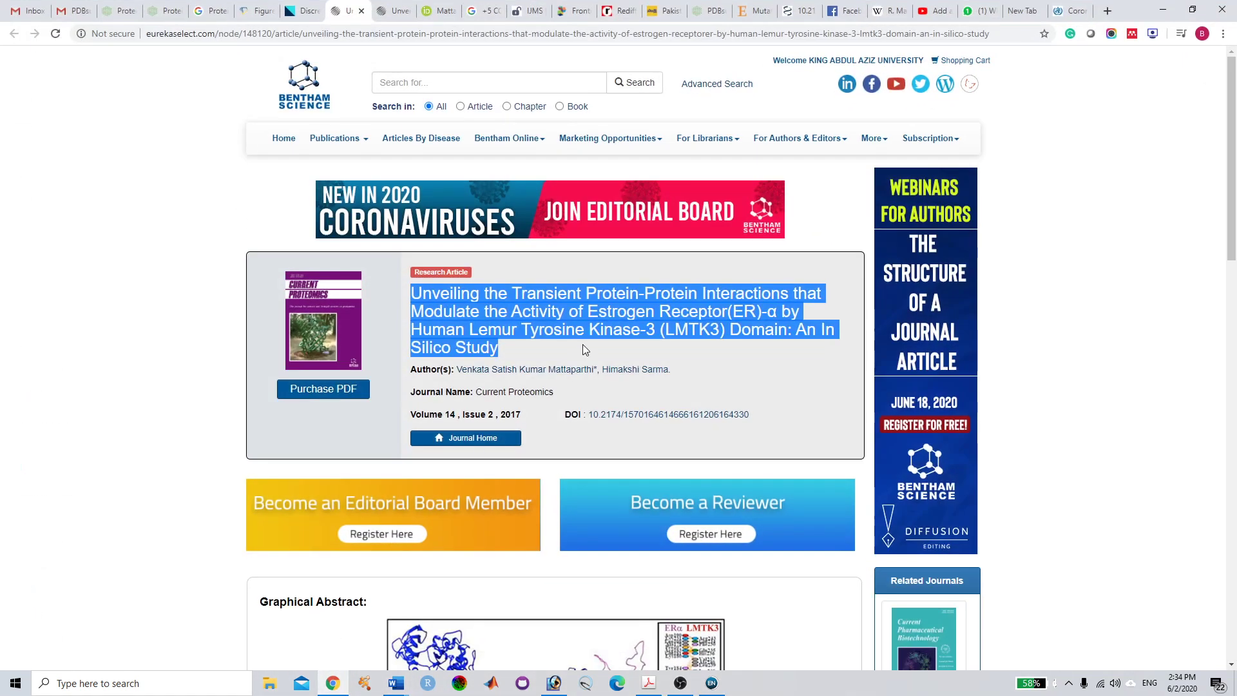
click(524, 414)
click(333, 683)
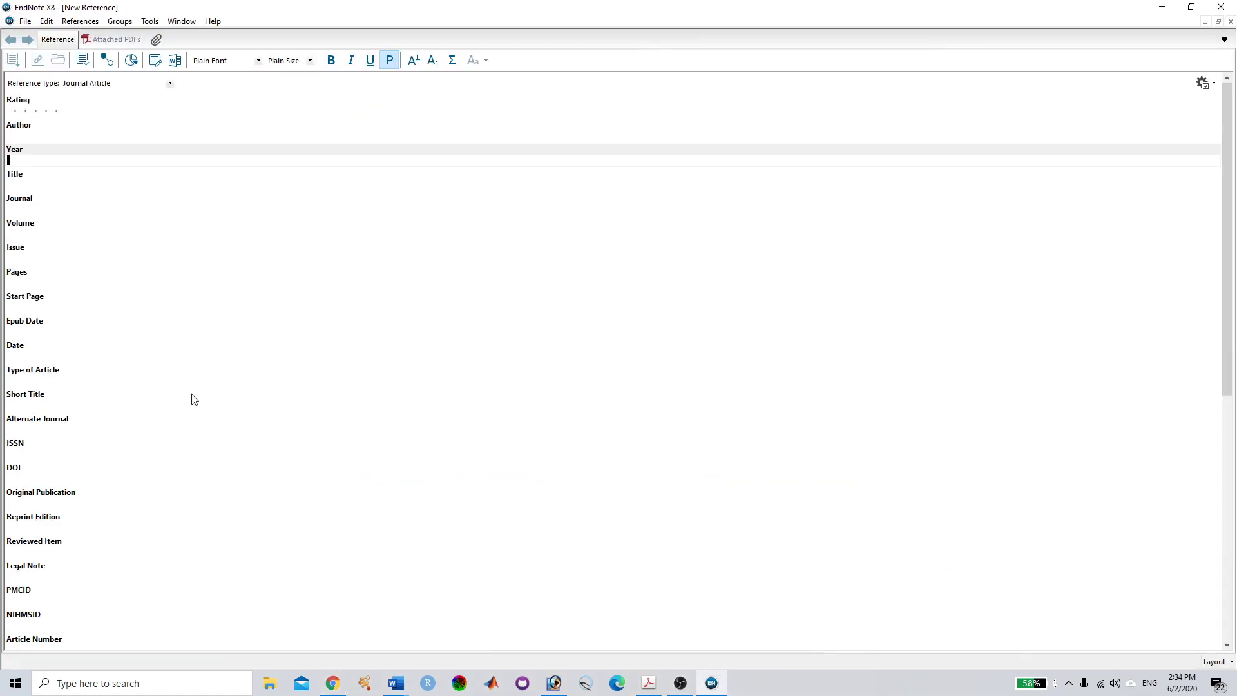
click(36, 188)
click(334, 681)
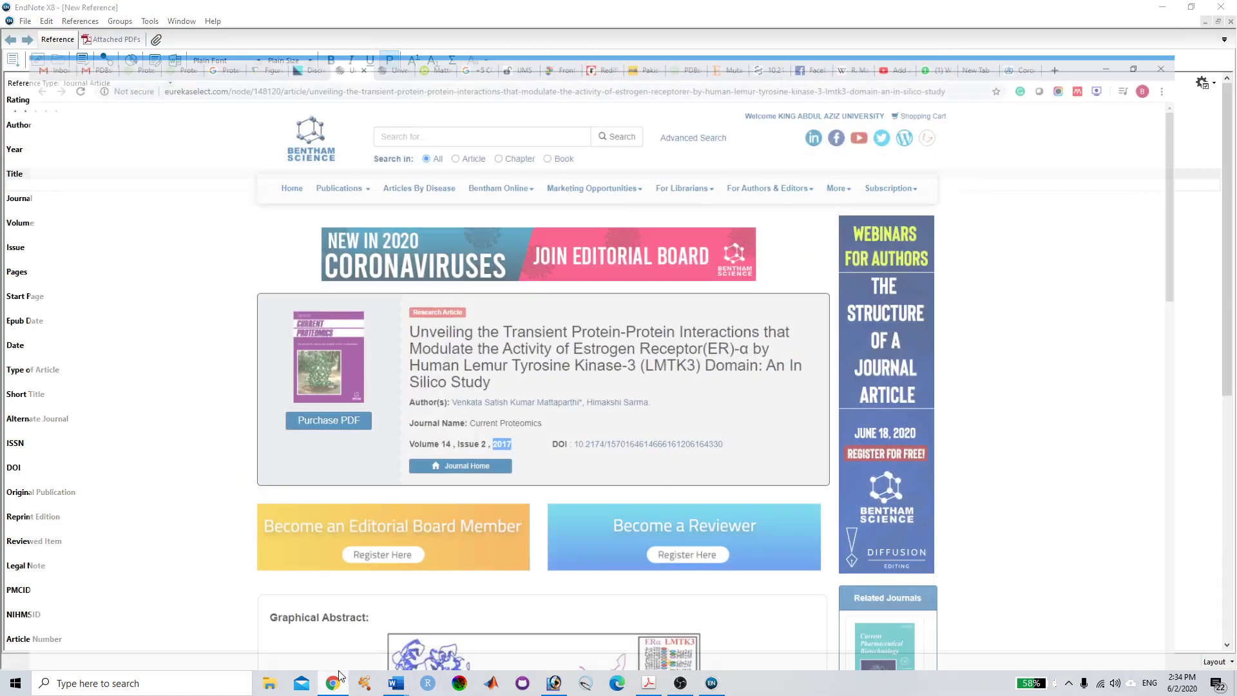
drag(501, 349, 412, 293)
key(ctrl+c)
click(332, 683)
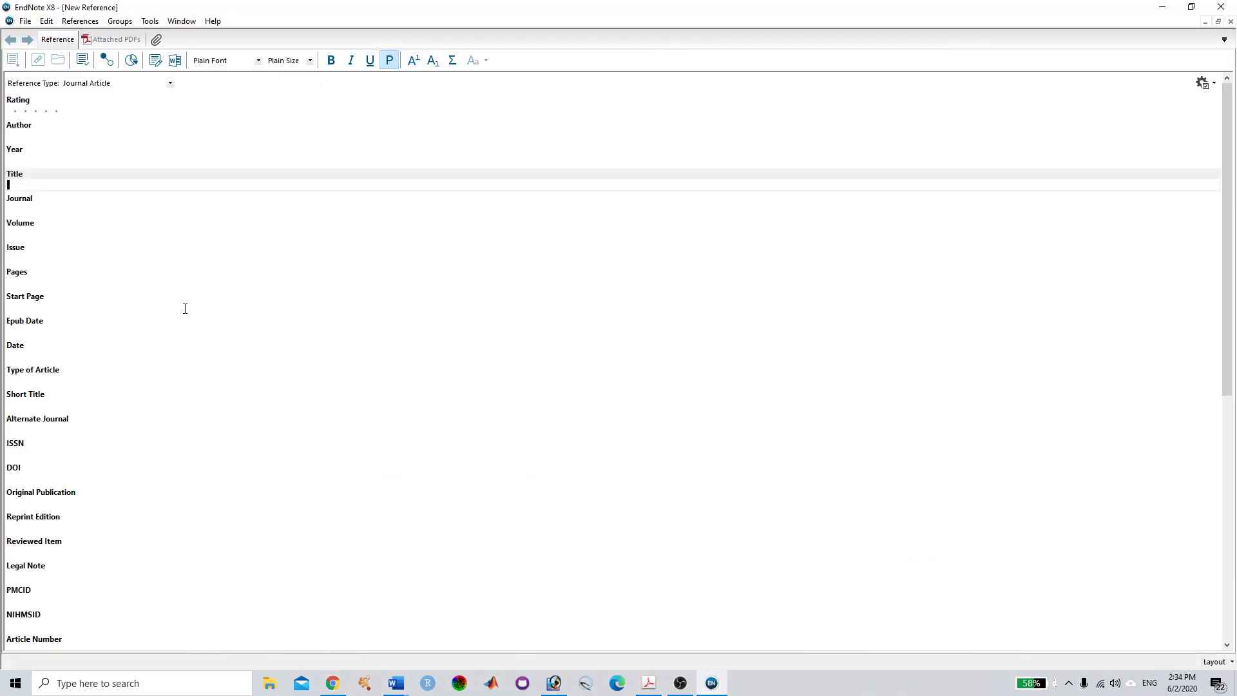
key(ctrl+v)
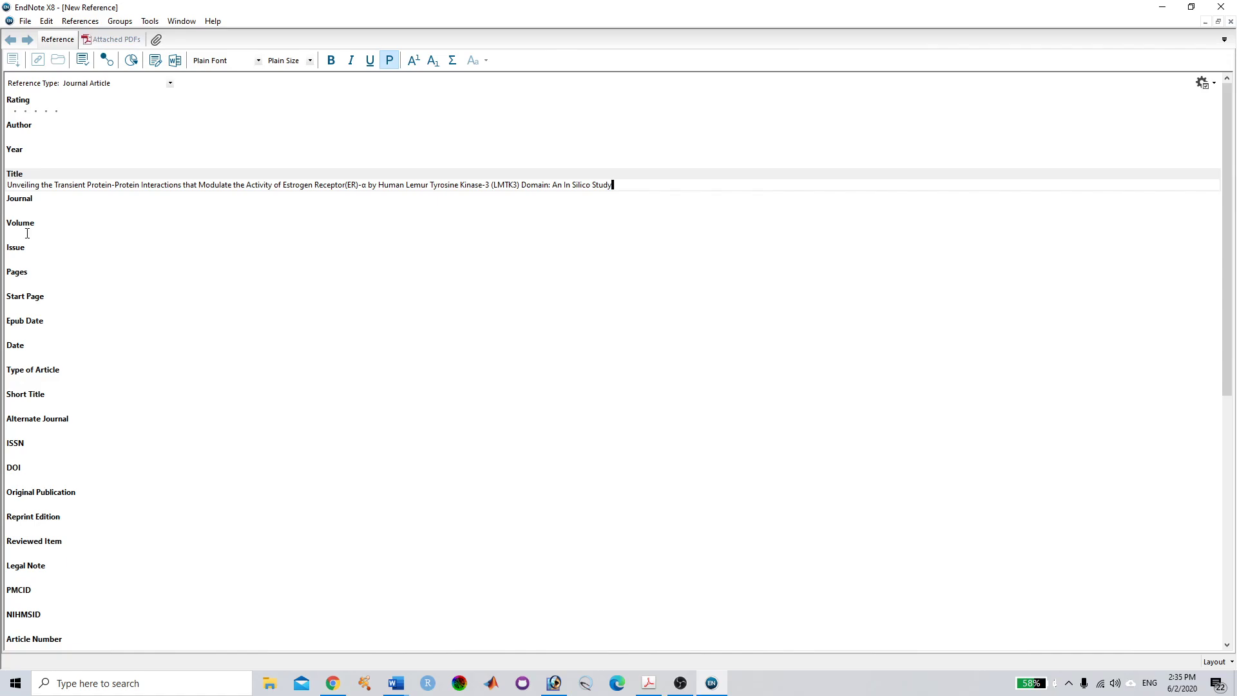
key(Tab)
key(Tab)
key(Tab)
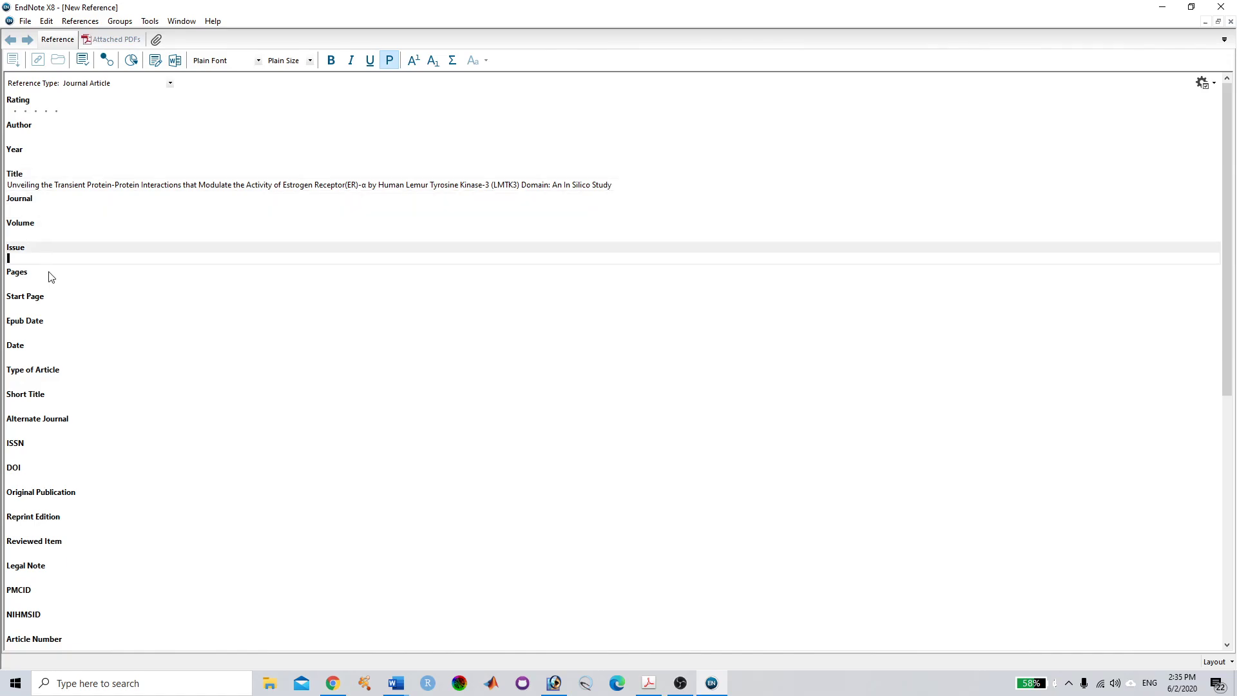
click(333, 683)
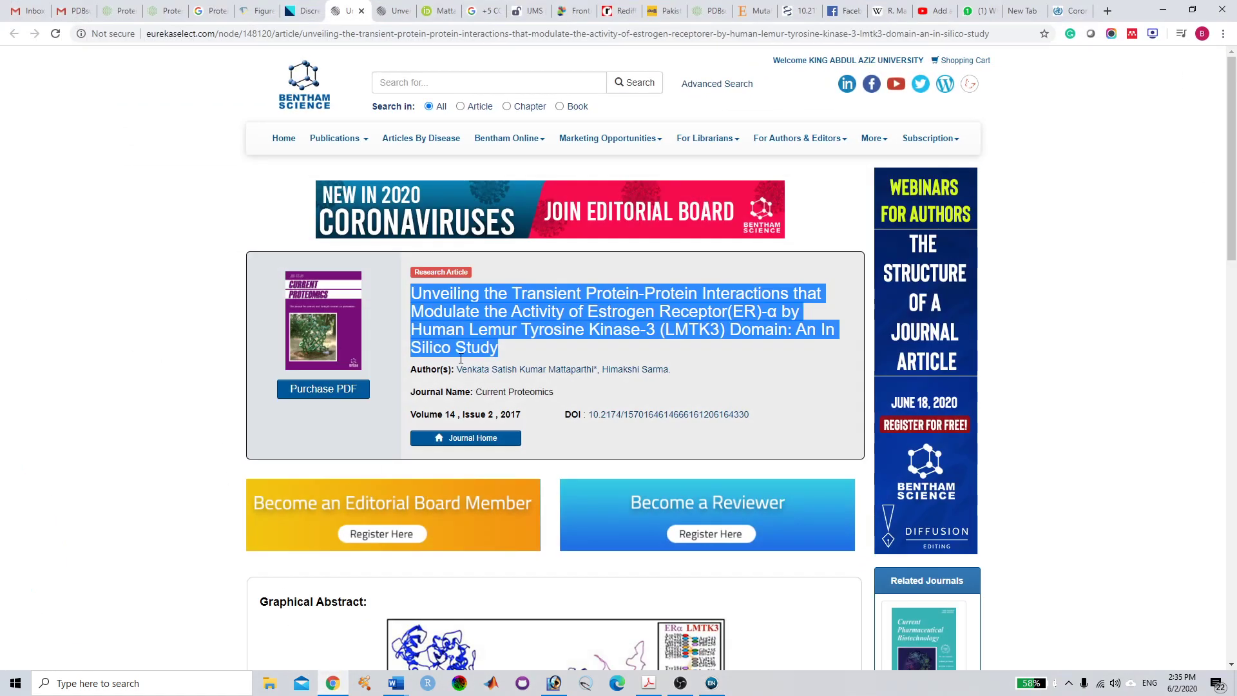
click(332, 683)
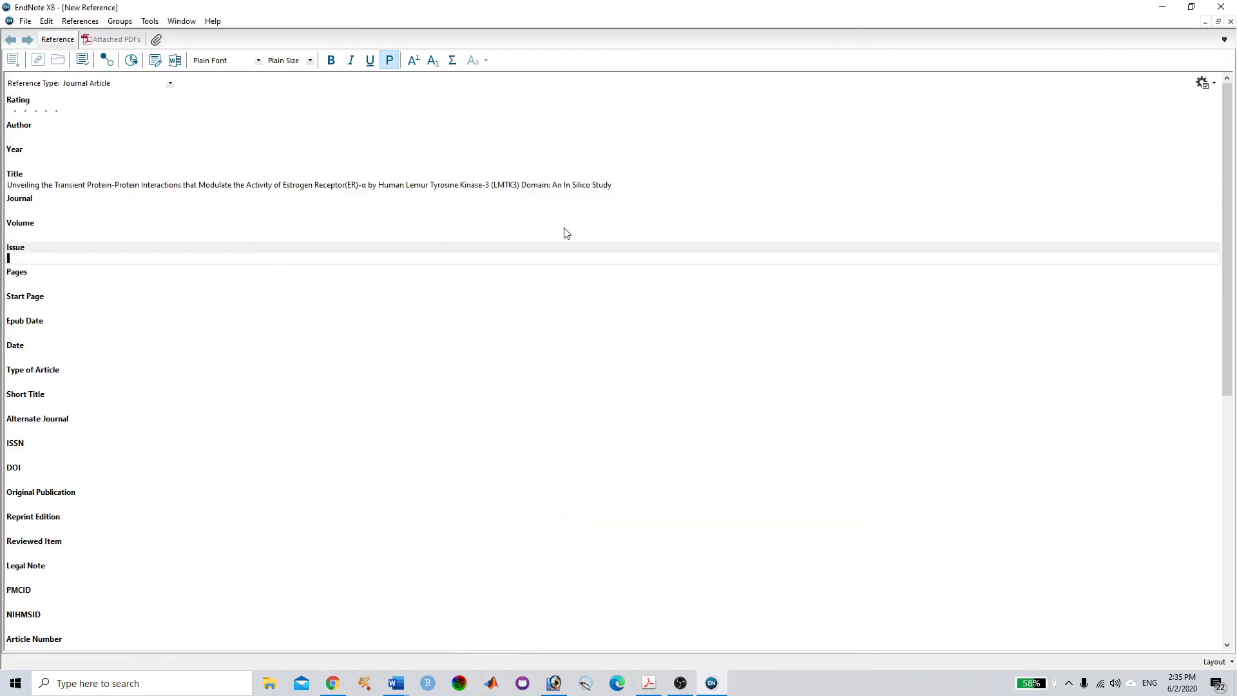
drag(549, 190, 13, 161)
key(Delete)
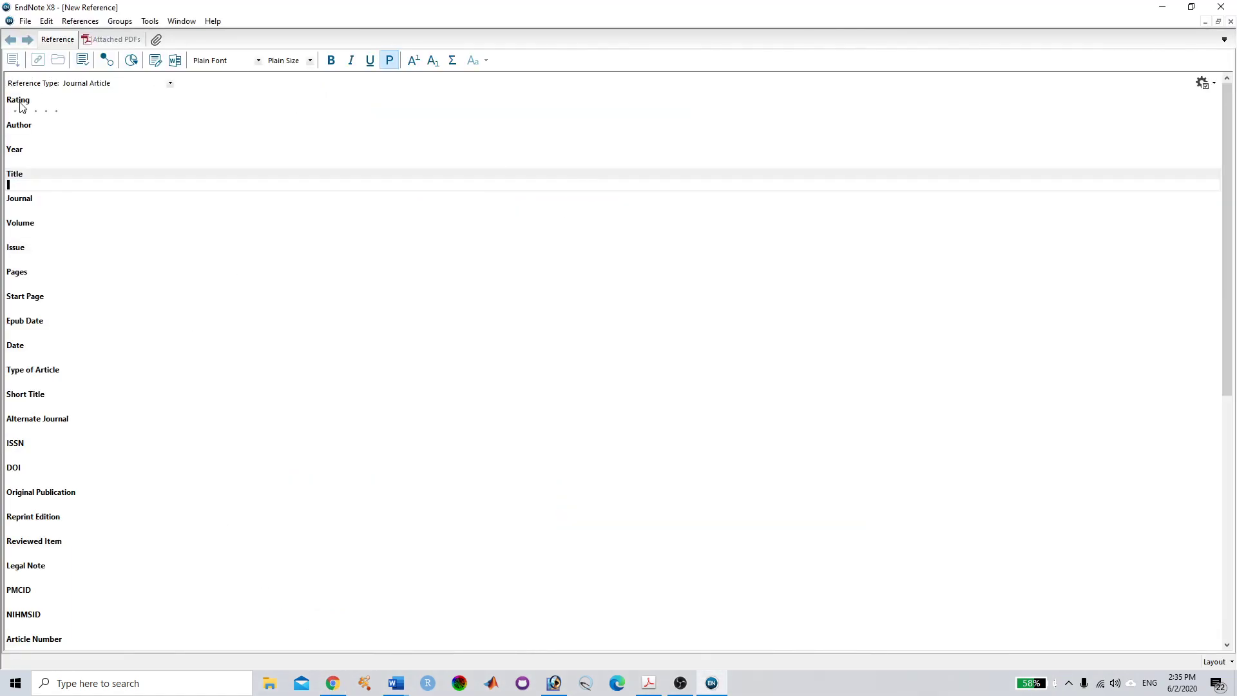
Change the new reference's type from Journal Article to Web Page
click(25, 21)
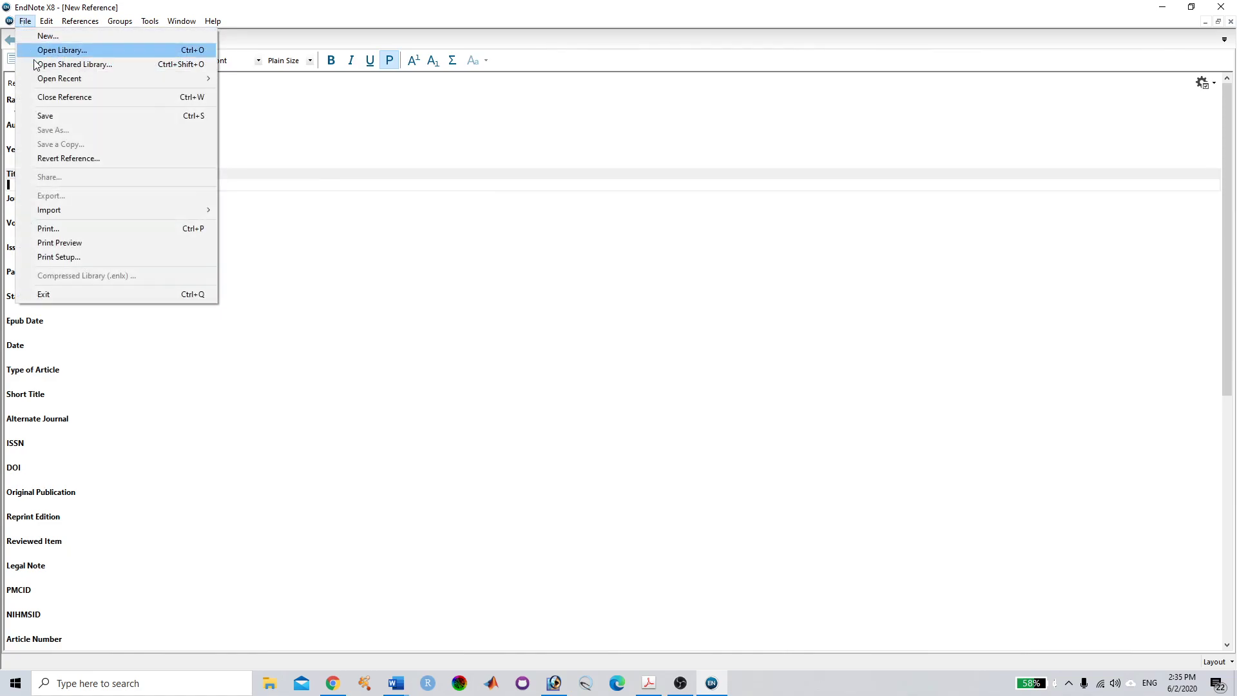
click(390, 208)
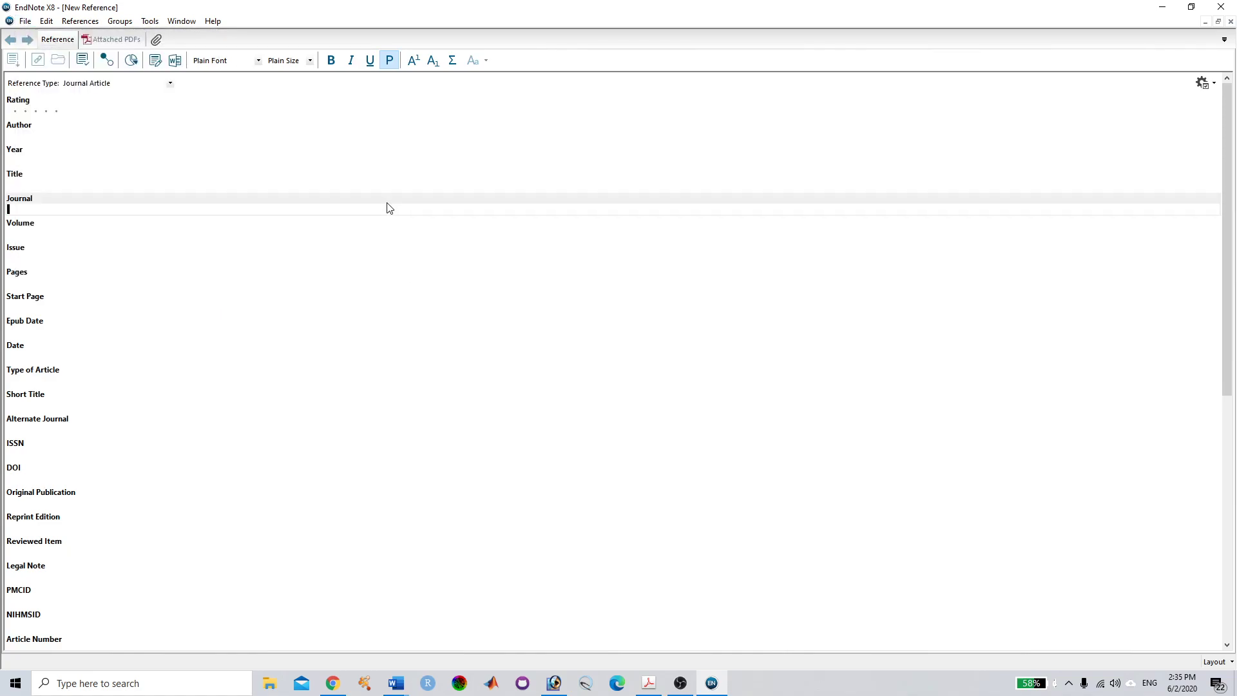
click(170, 83)
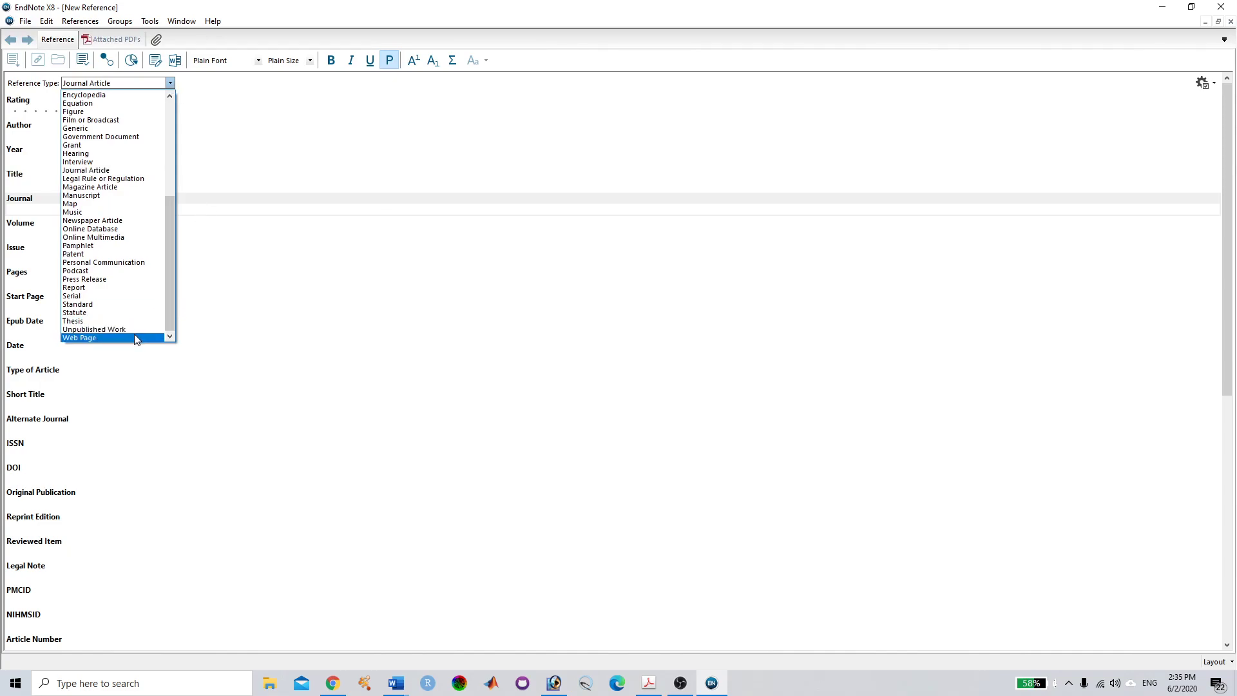
click(138, 337)
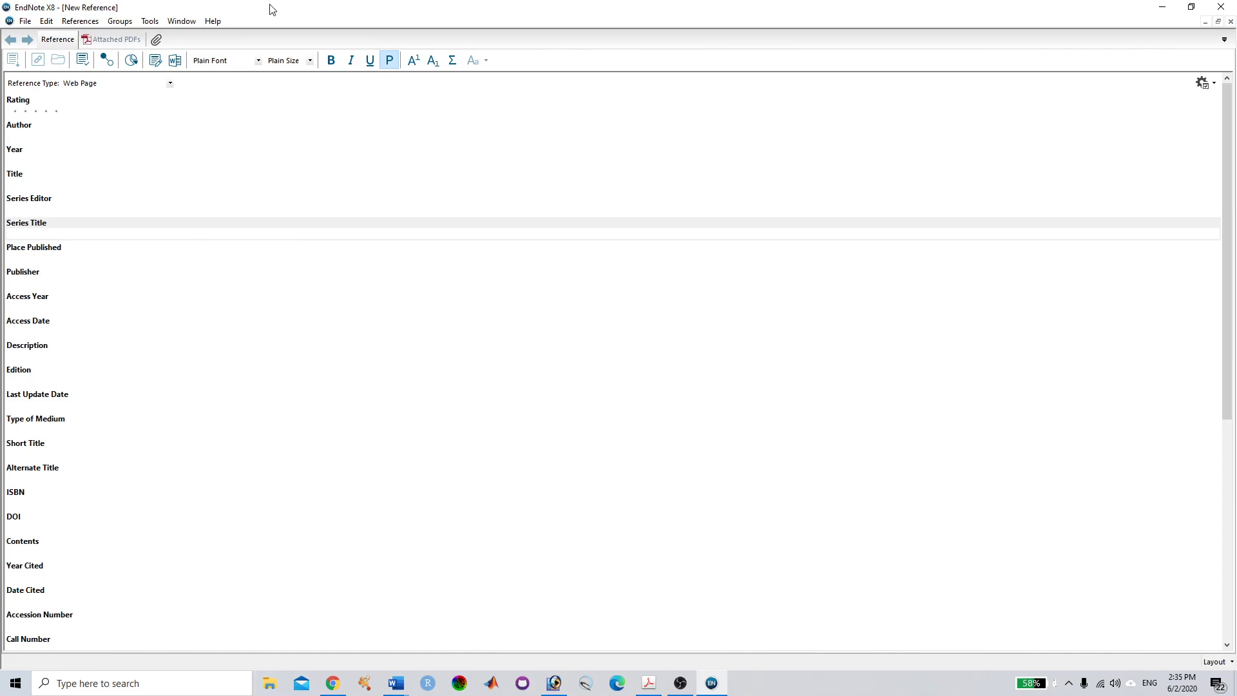
double_click(155, 86)
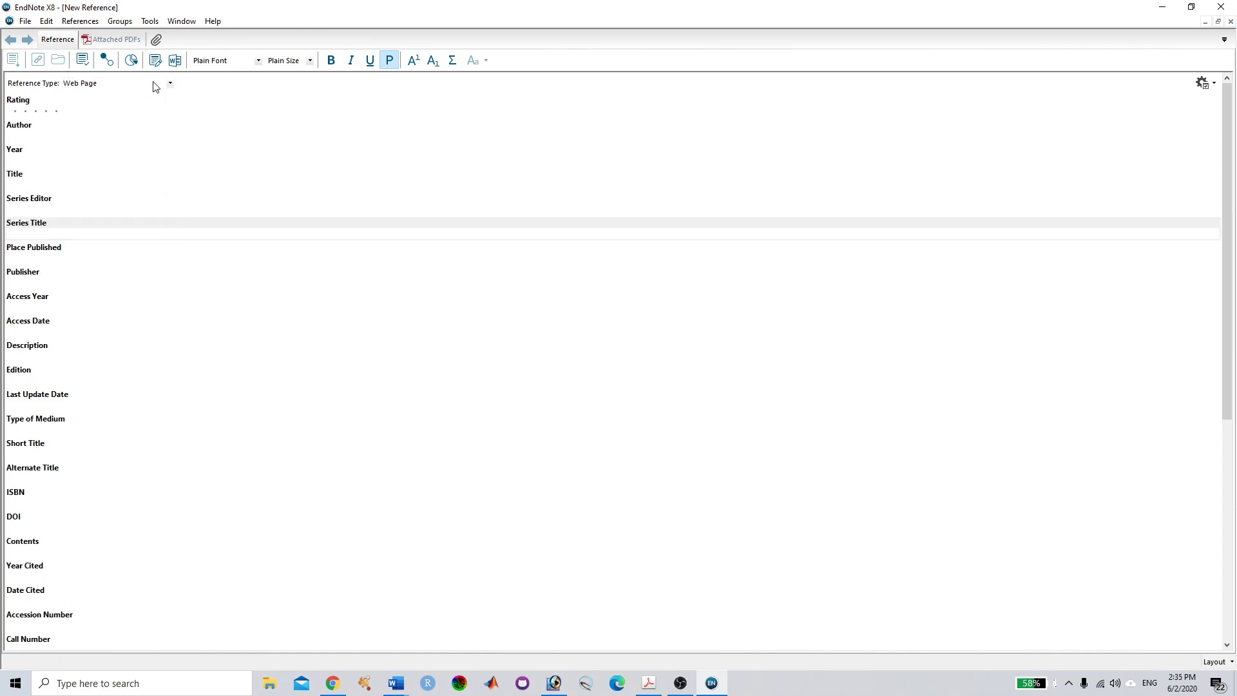
Switch Chrome to the WHO 'Rolling updates on coronavirus disease (COVID-19)' tab
click(333, 685)
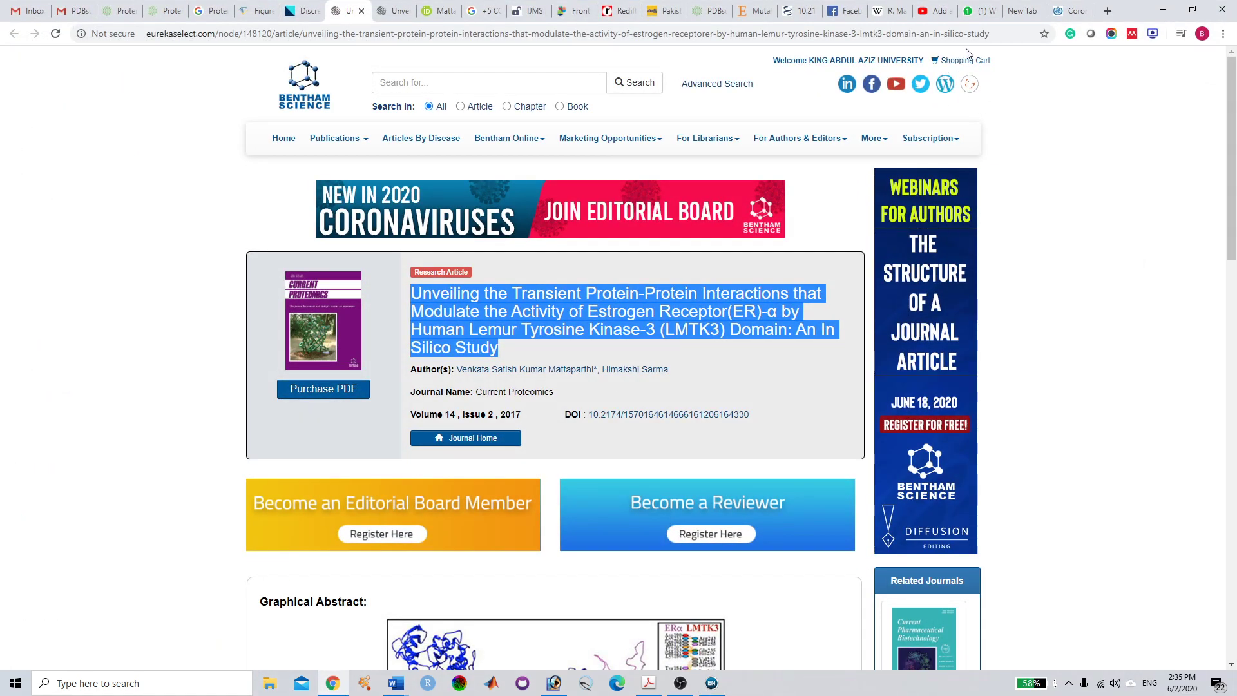
click(1060, 13)
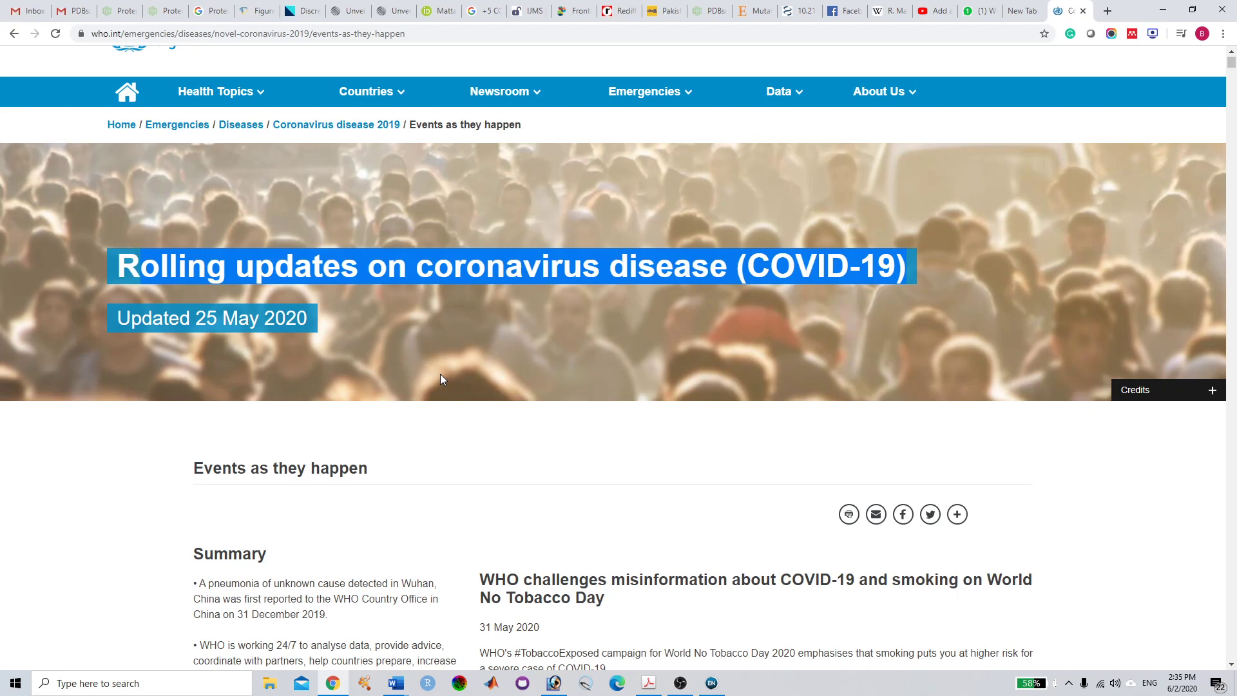
click(558, 543)
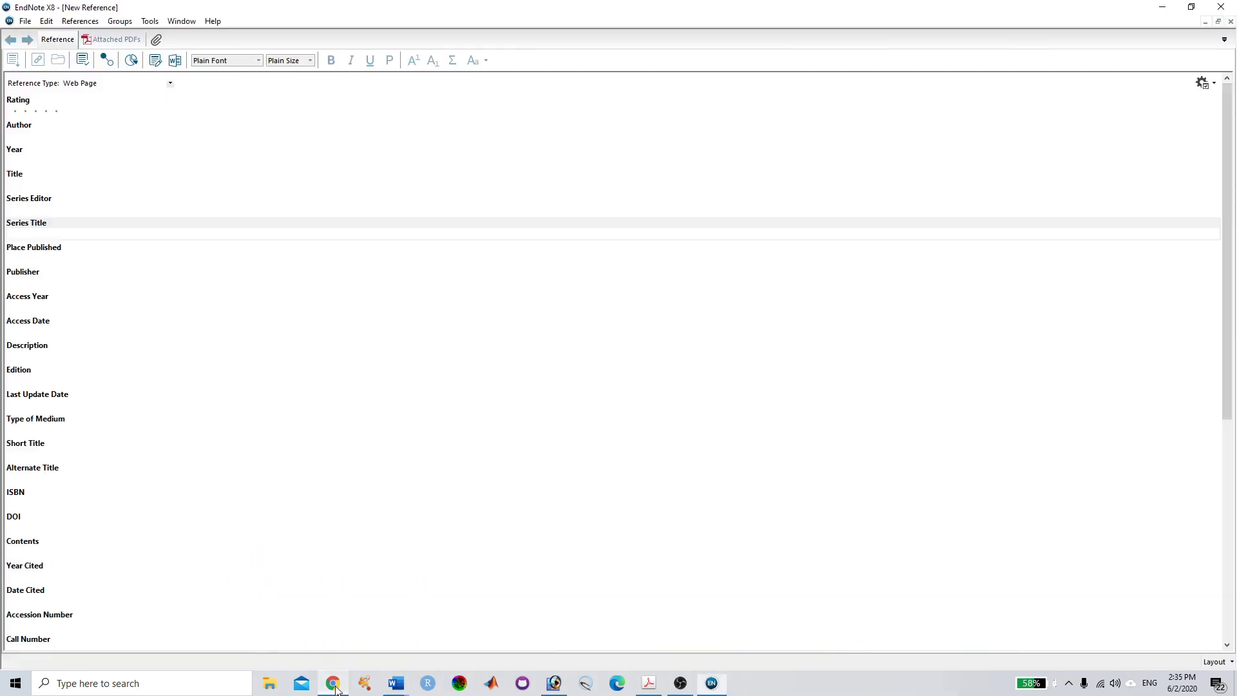
Enter 'WHO' as the Author and 2020 as the Year of the web page reference
click(332, 683)
click(43, 134)
text(WHO)
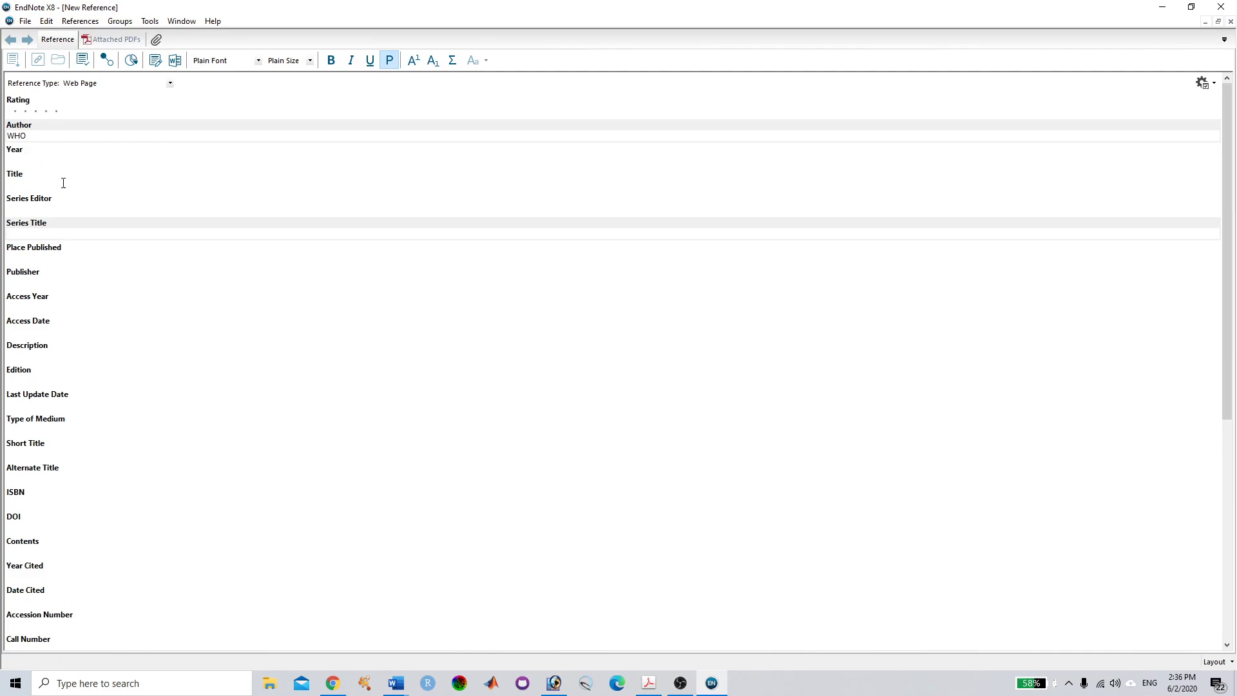
click(331, 682)
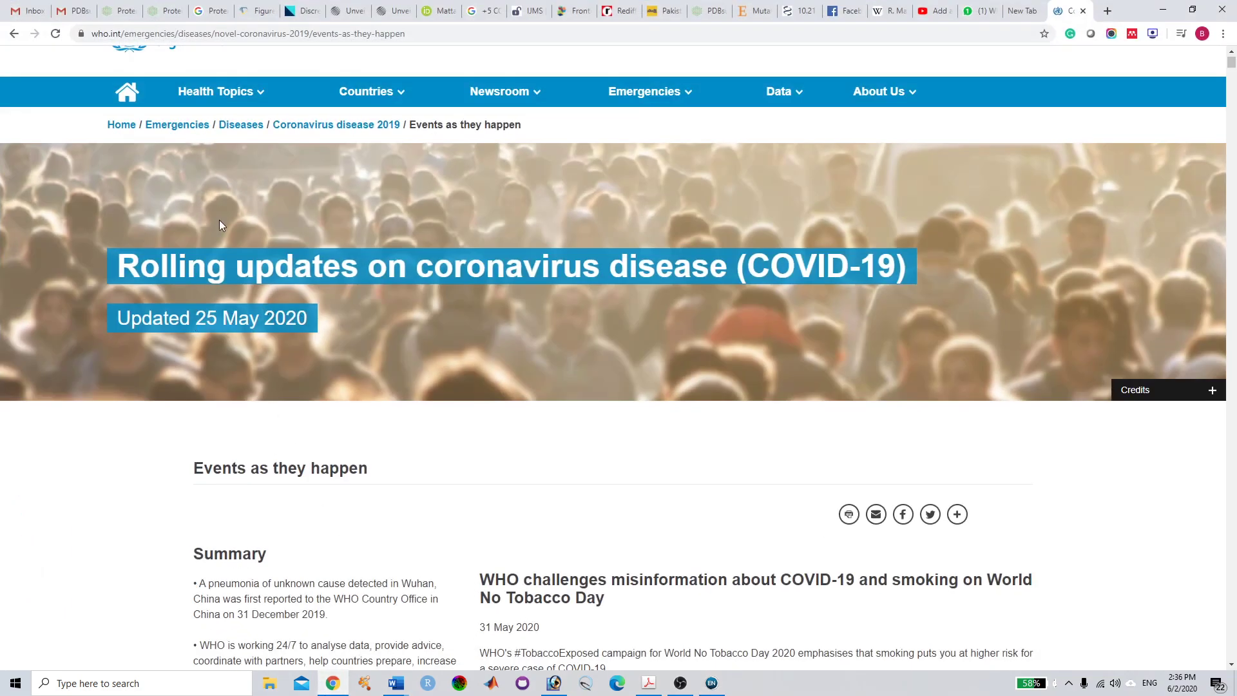
click(327, 691)
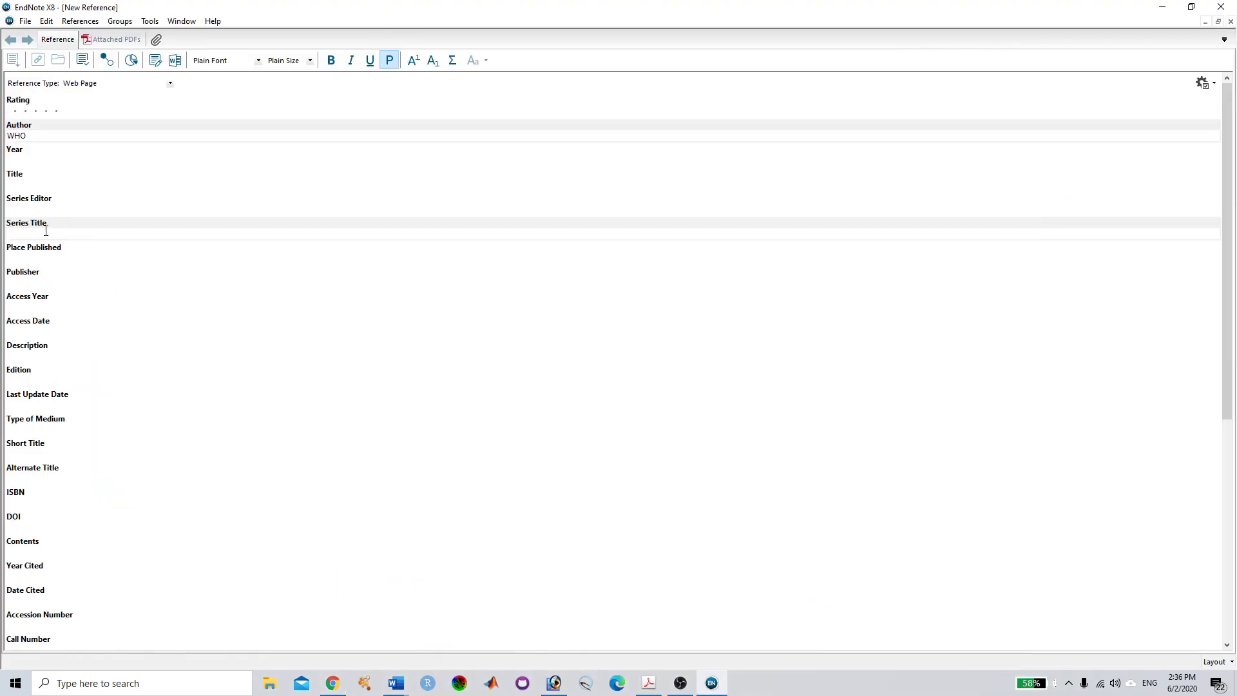
click(16, 161)
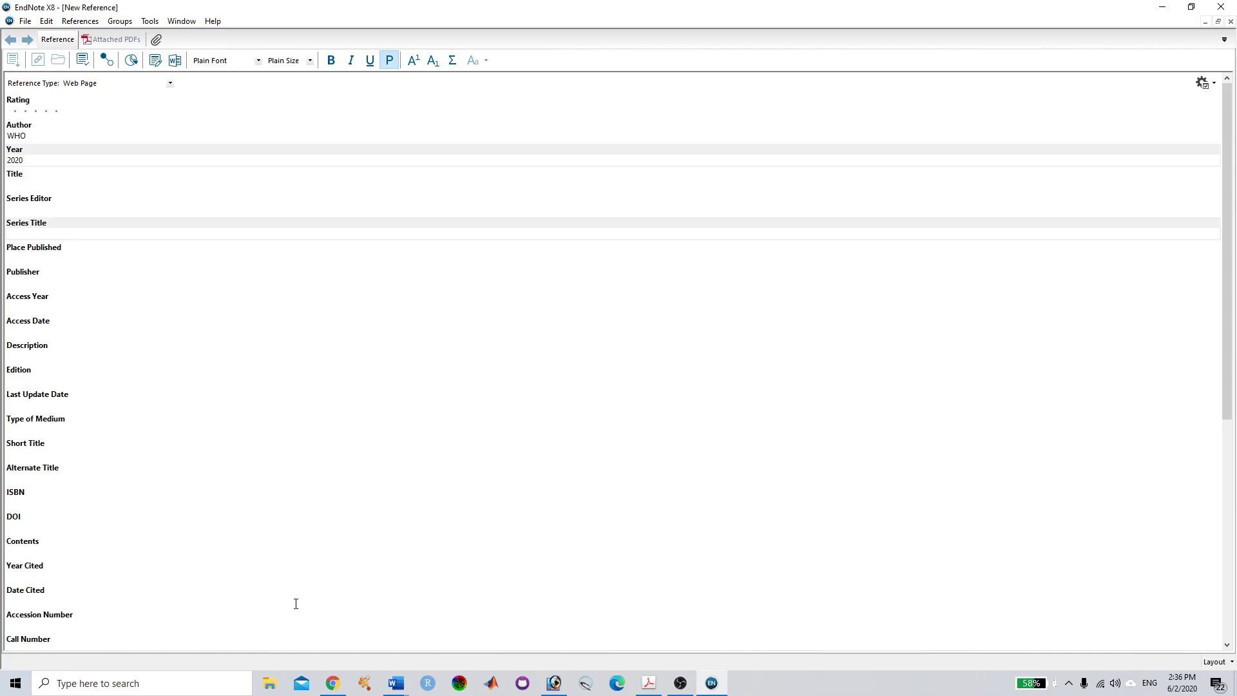
click(340, 691)
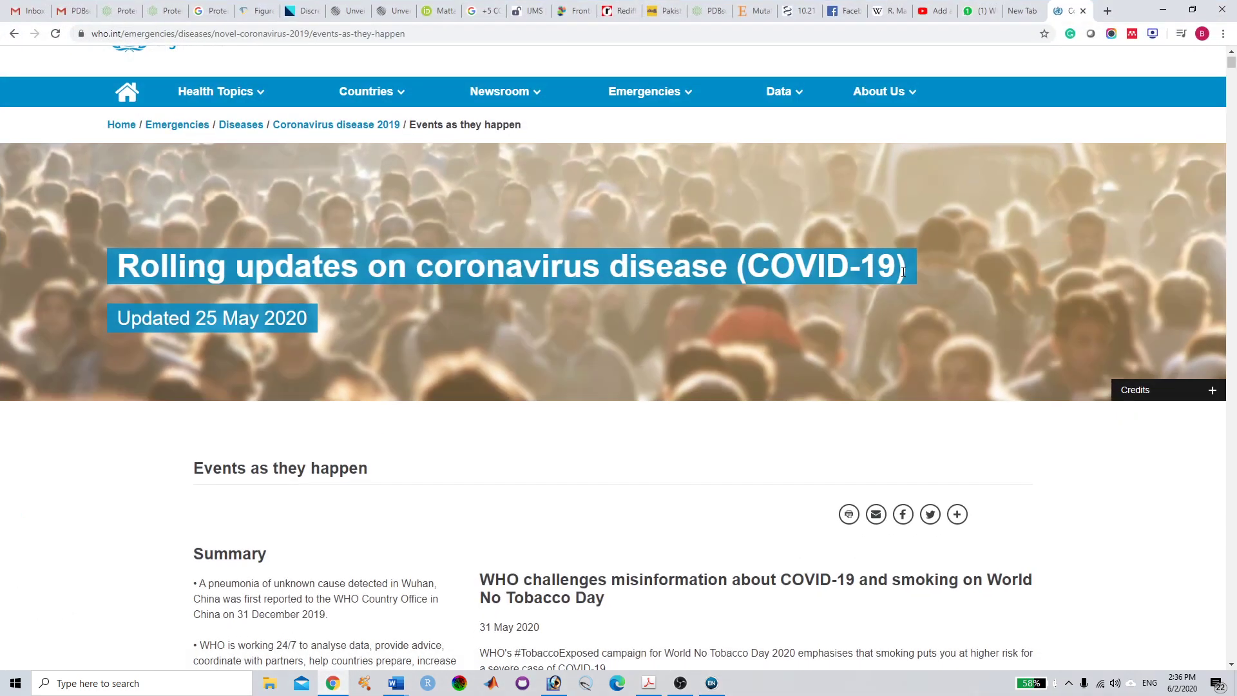
Copy the WHO headline 'Rolling updates on coronavirus disease (COVID-19)' into the reference's Title field
triple_click(123, 289)
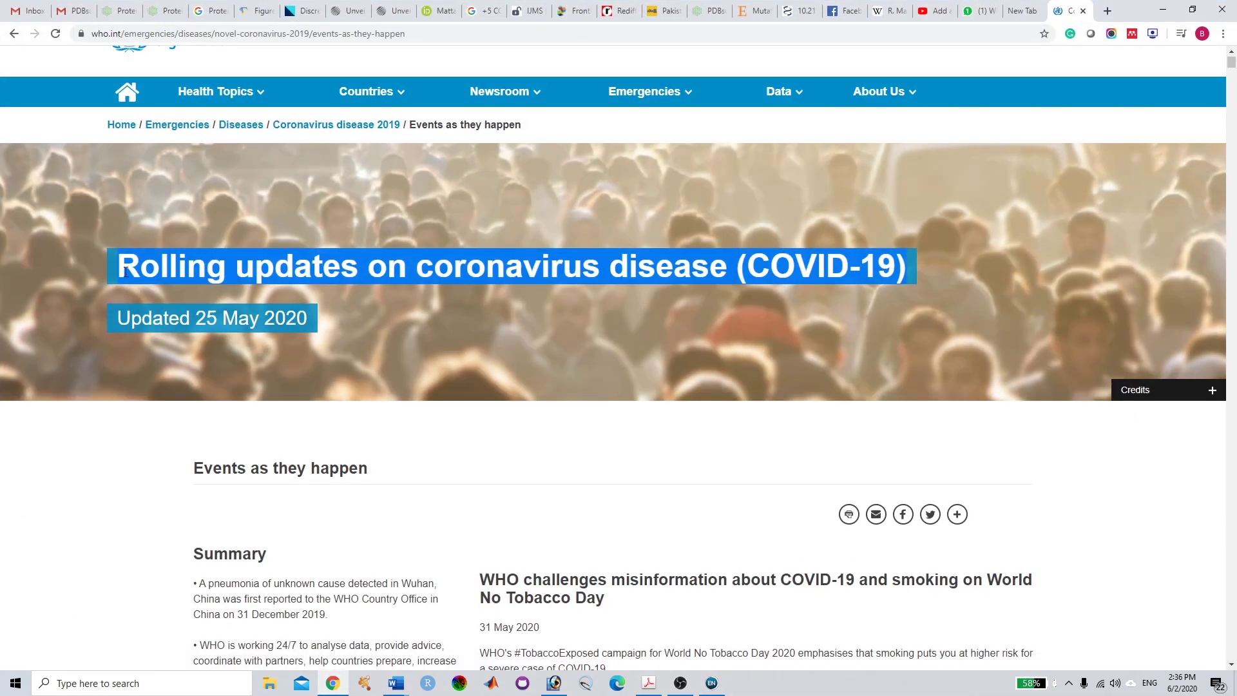
click(659, 269)
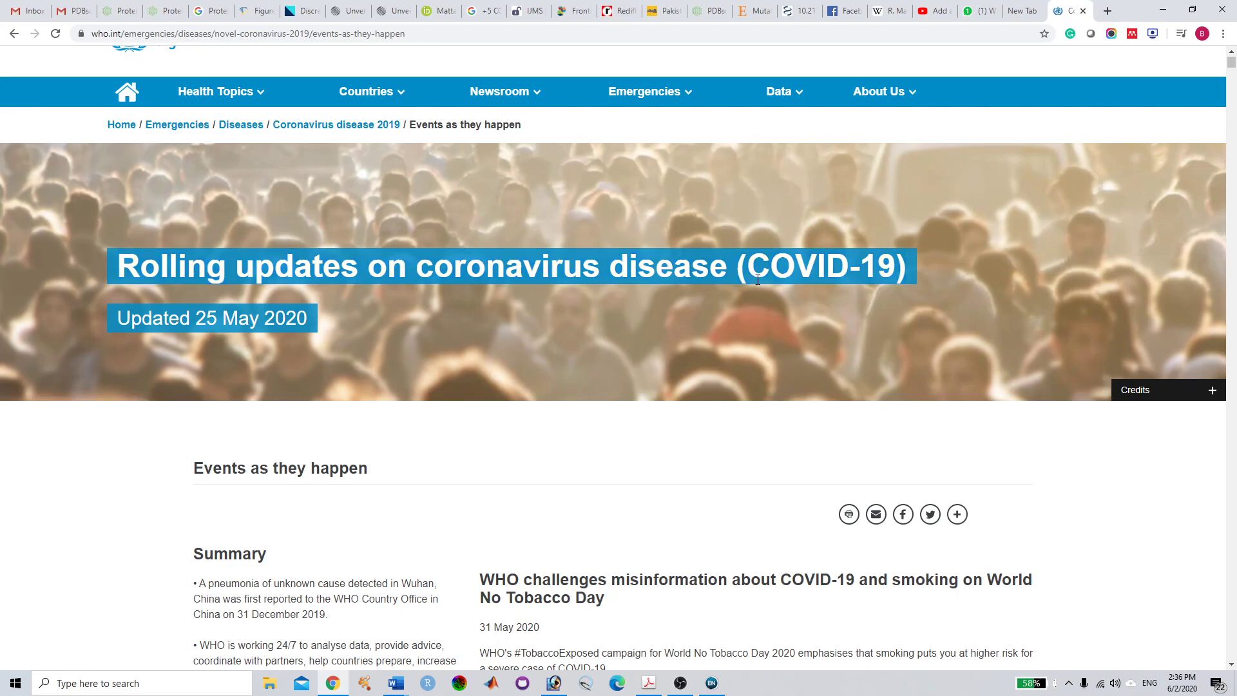
drag(909, 269, 120, 271)
right_click(120, 270)
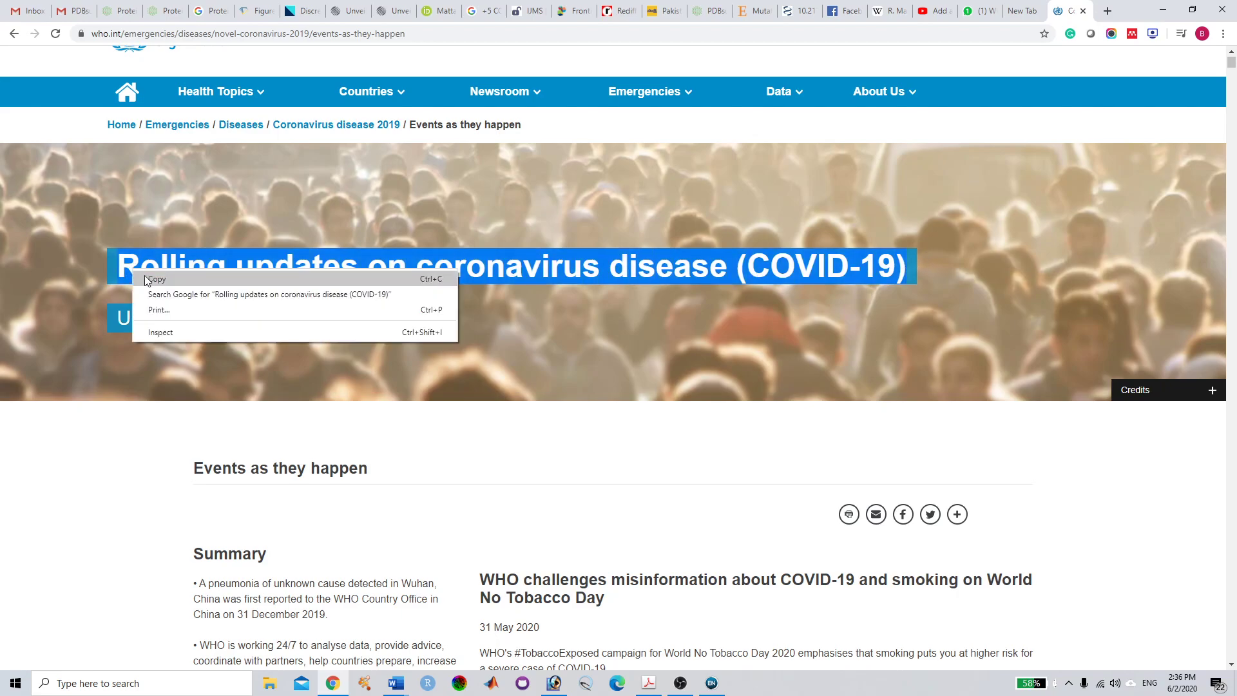
click(148, 278)
click(1162, 10)
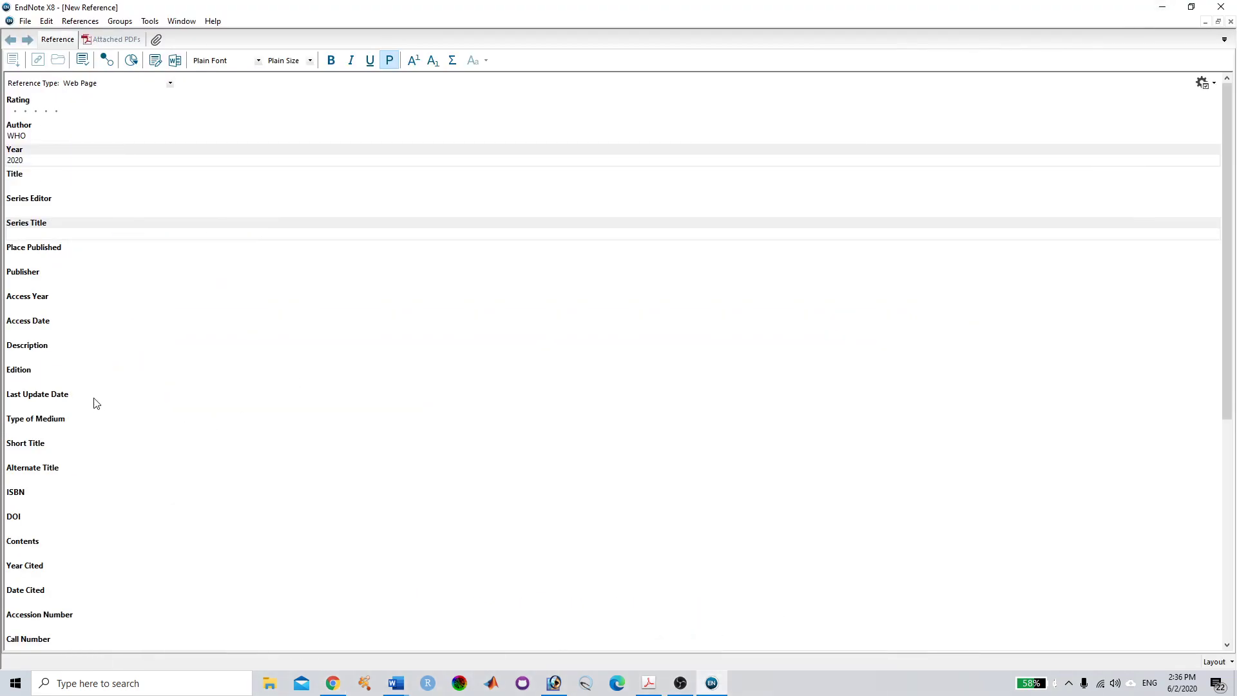
click(18, 184)
key(ctrl+v)
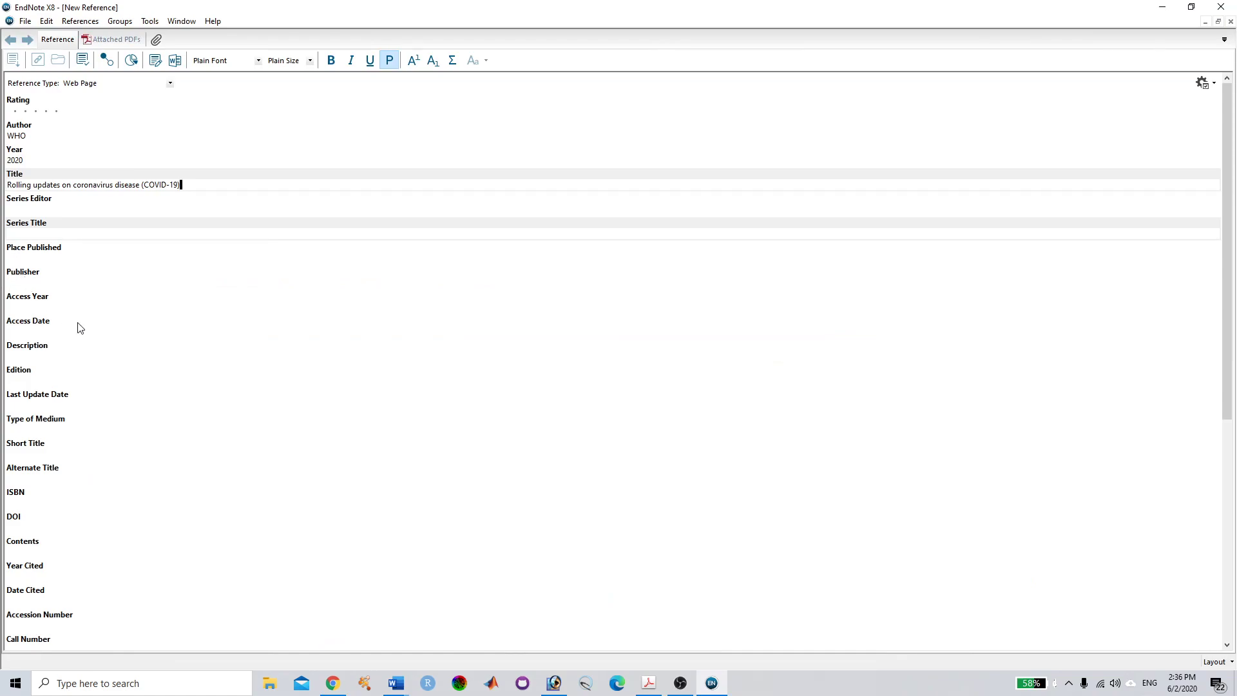
Paste the WHO page address (…/novel-coronavirus-2019/events-as-they-happen) into the reference's URL field
scroll(78, 327, down, 1)
scroll(78, 327, down, 1)
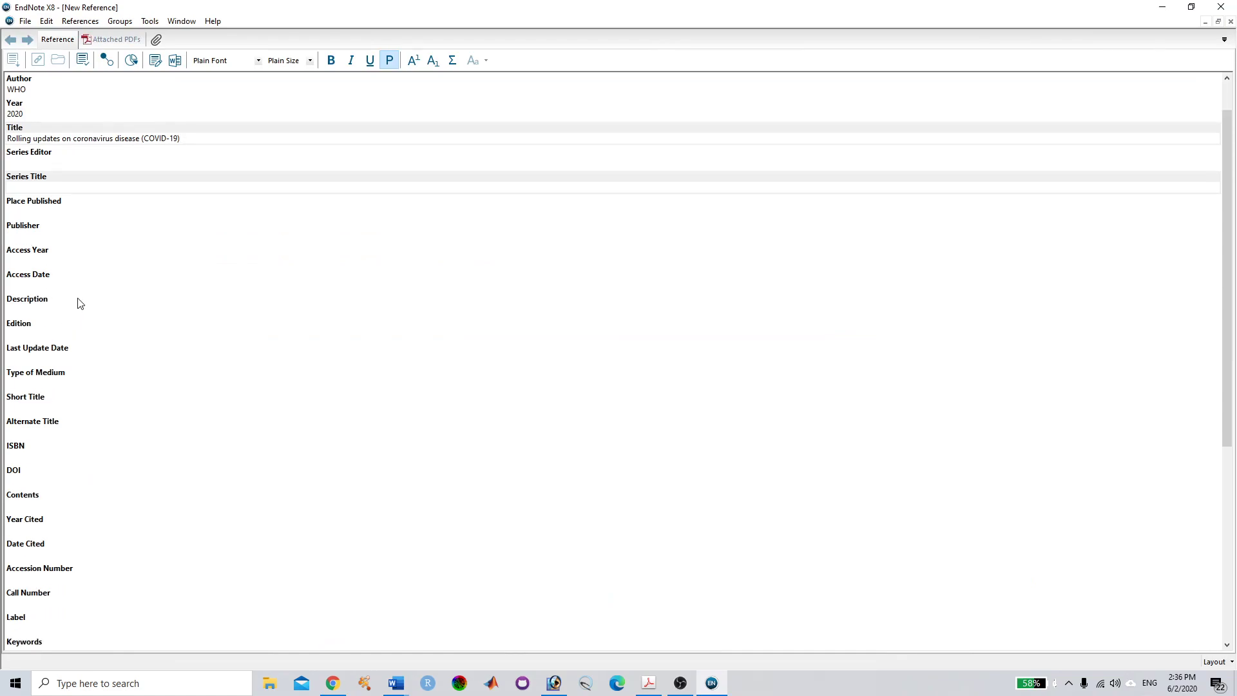
scroll(79, 301, down, 1)
scroll(84, 302, up, 2)
scroll(76, 261, up, 1)
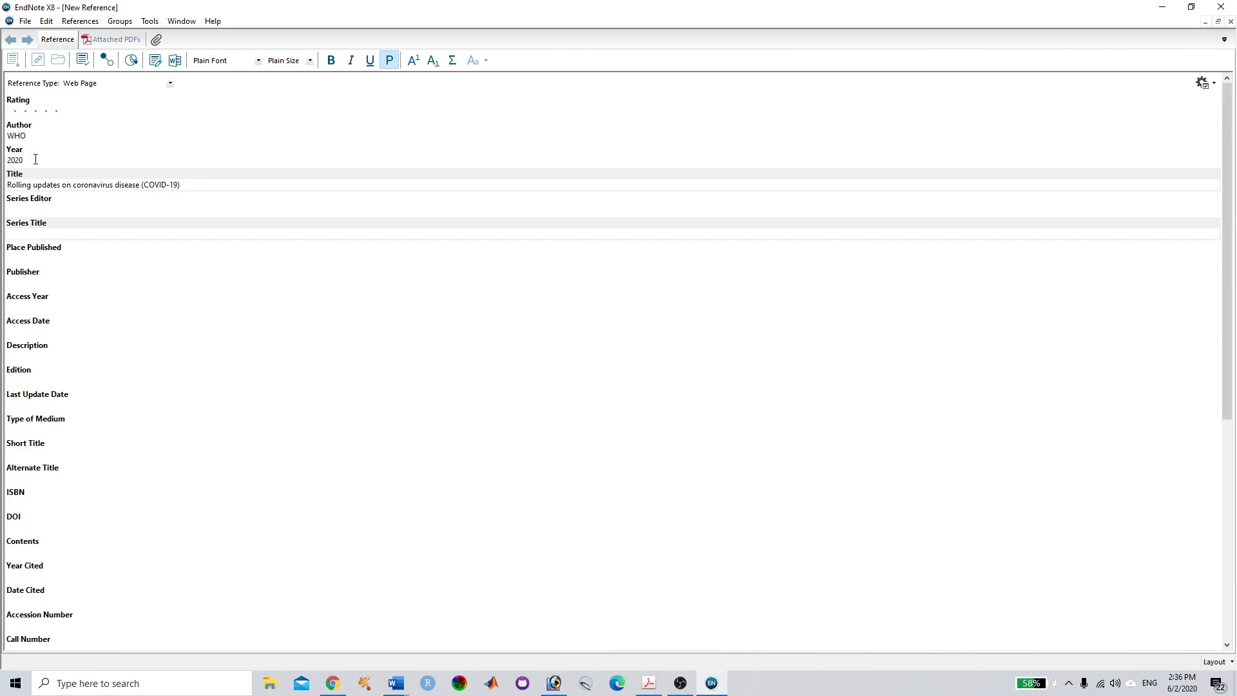
scroll(157, 401, down, 9)
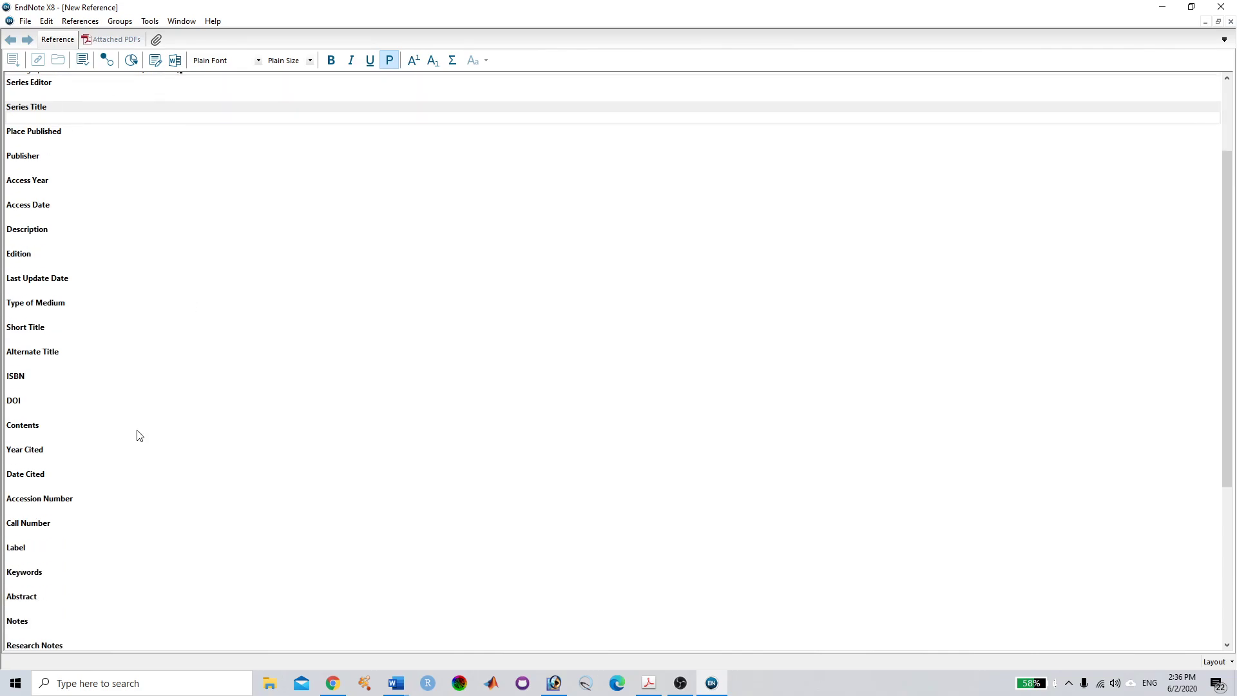
click(123, 573)
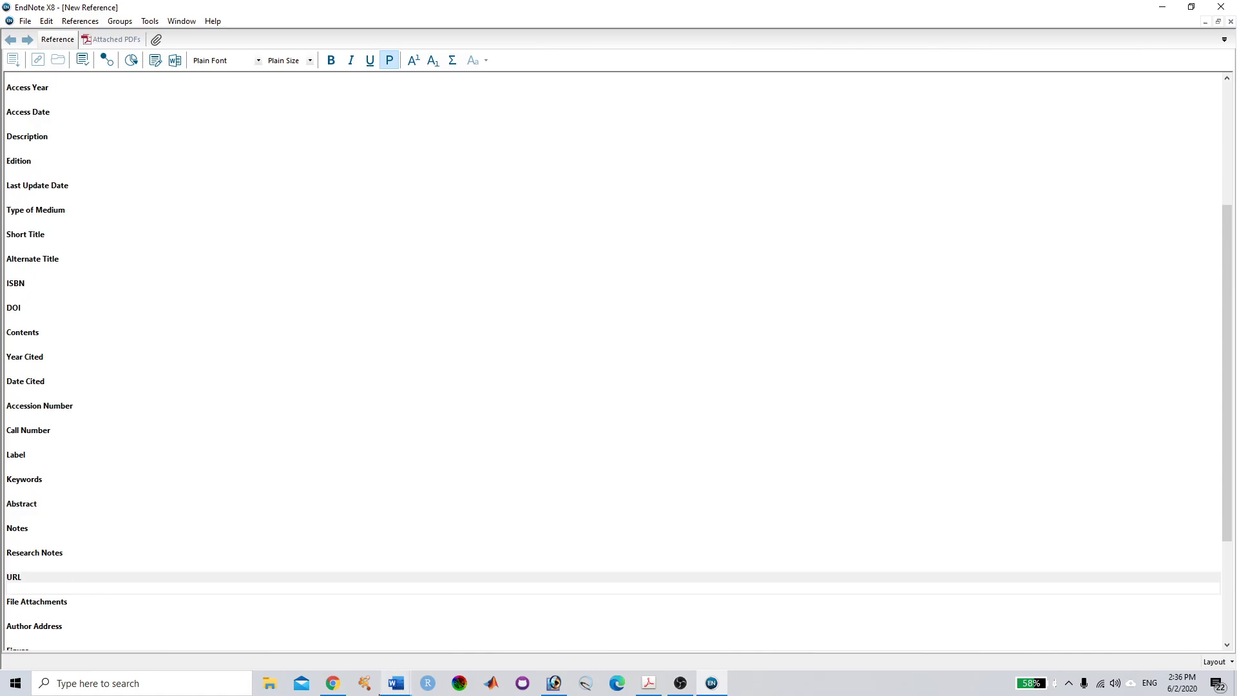
click(333, 683)
click(319, 36)
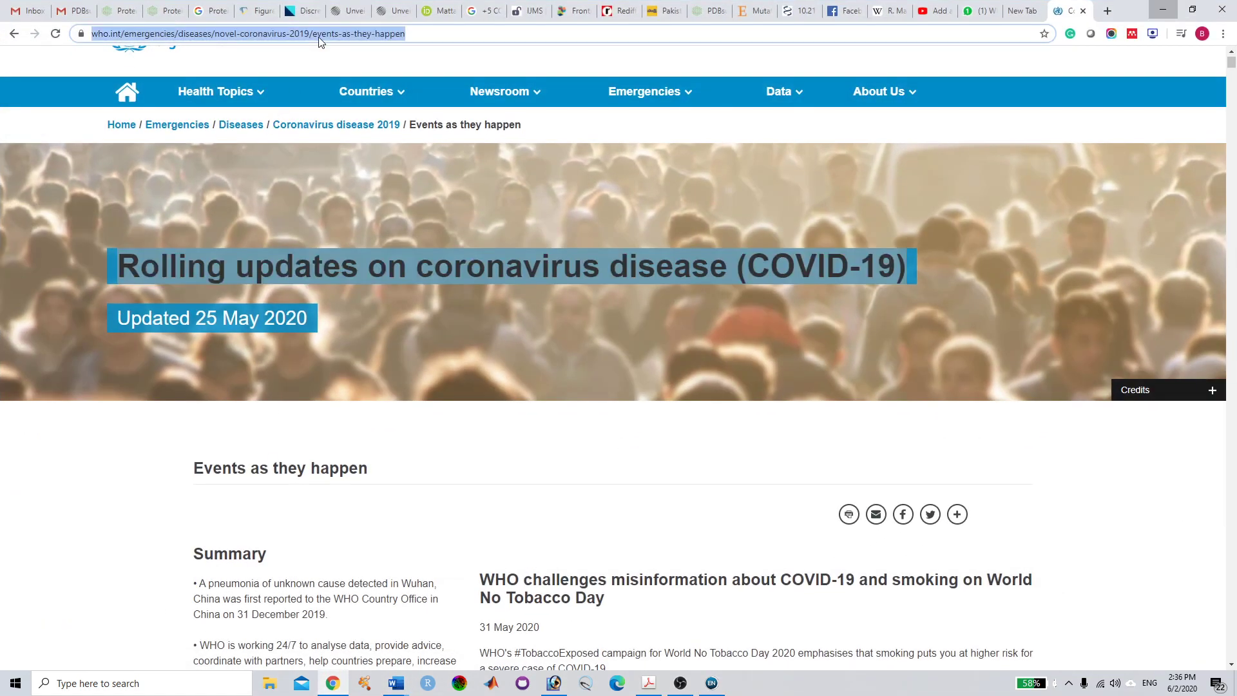
click(1163, 10)
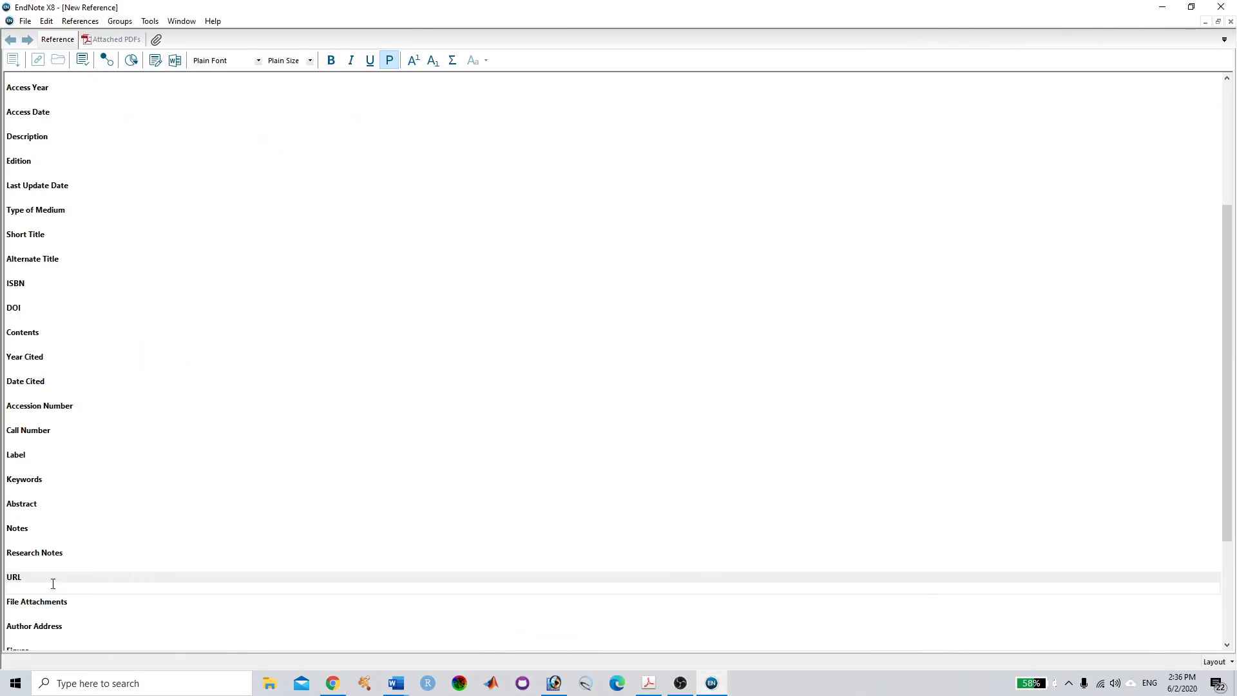
key(ctrl+v)
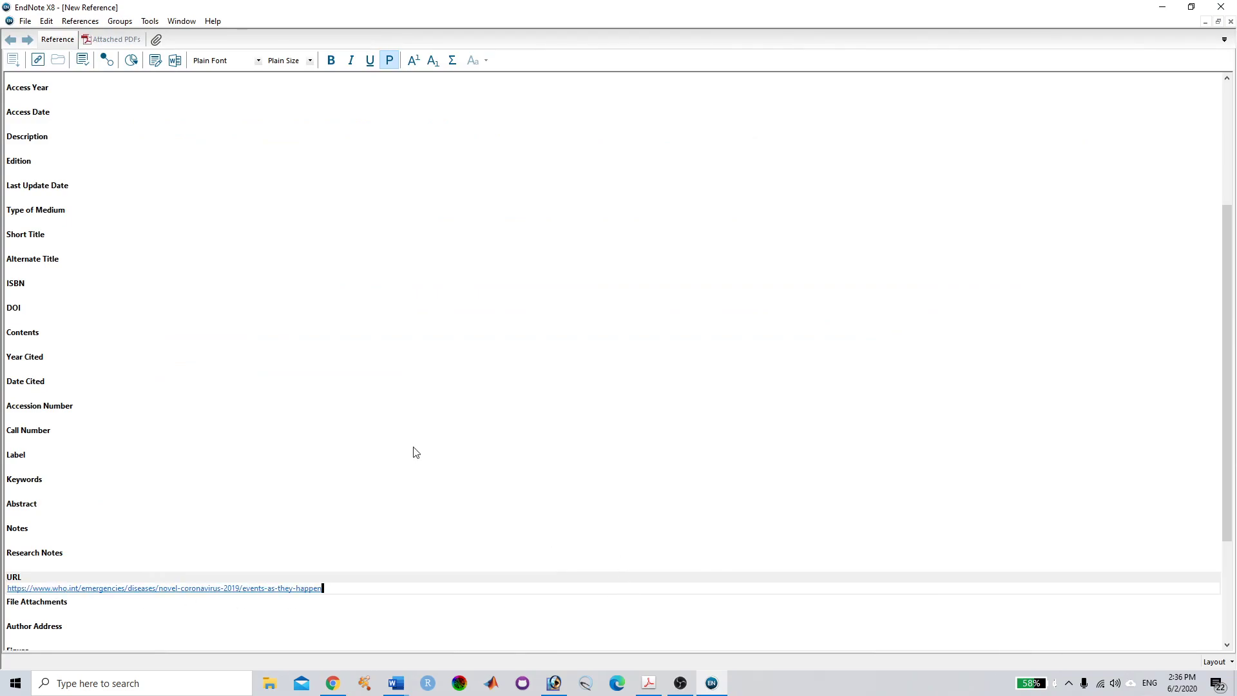
Save the WHO web page reference and maximise My EndNote Library
click(26, 22)
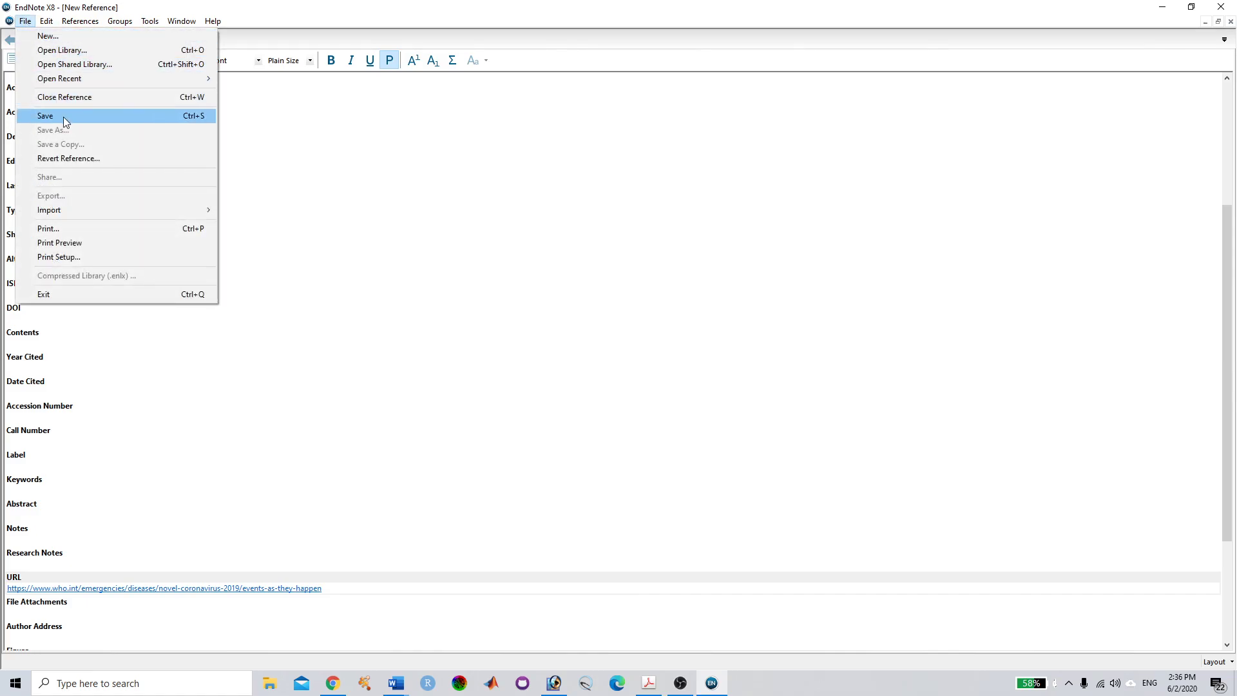
click(84, 116)
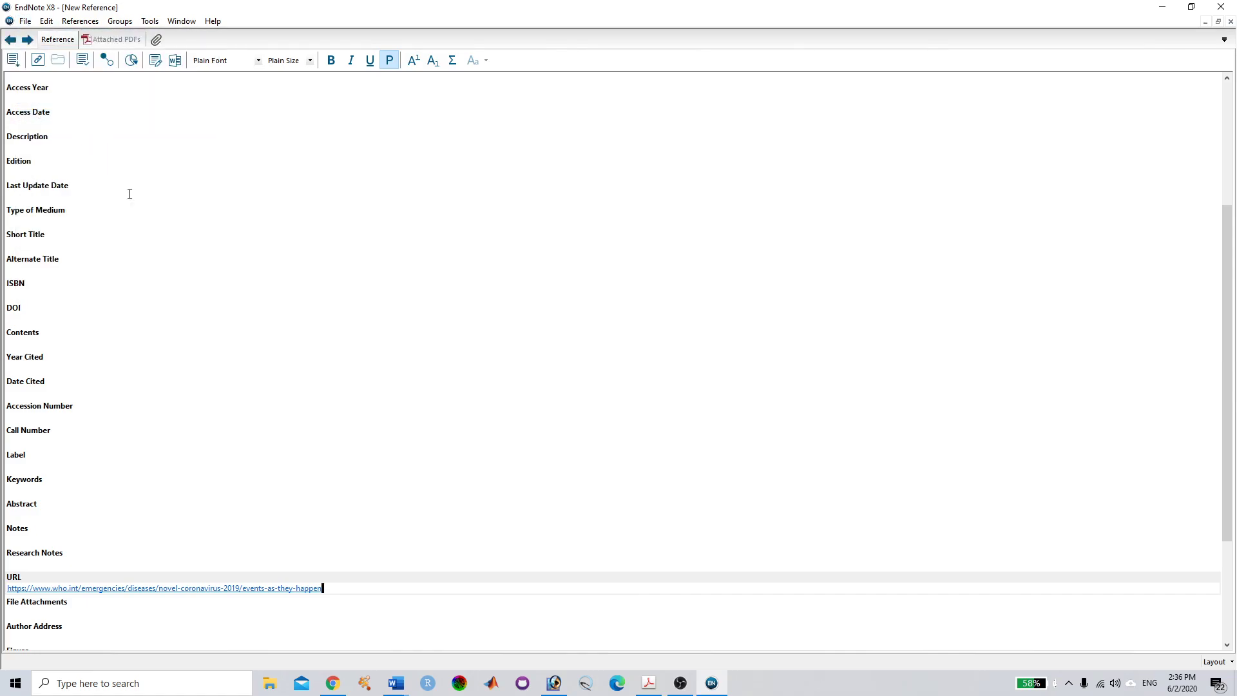
click(1205, 22)
click(818, 74)
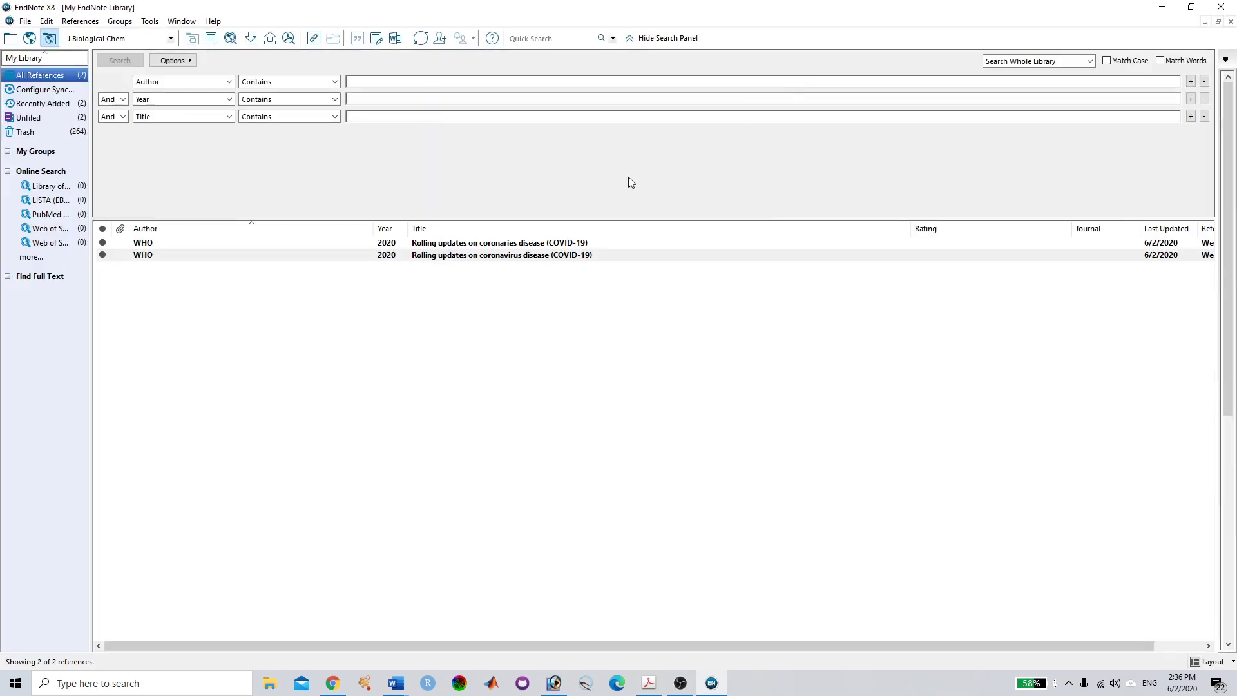
Copy the WHO 2020 coronavirus disease reference from the library for citing
click(289, 257)
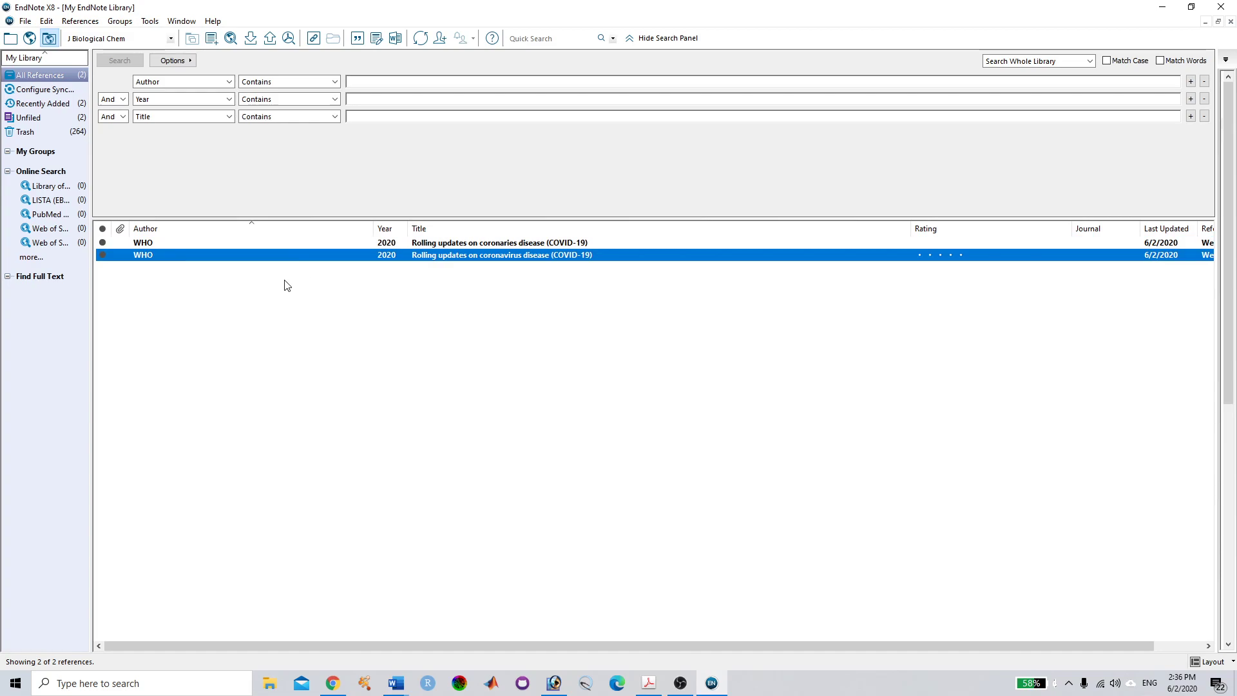
right_click(199, 256)
click(260, 394)
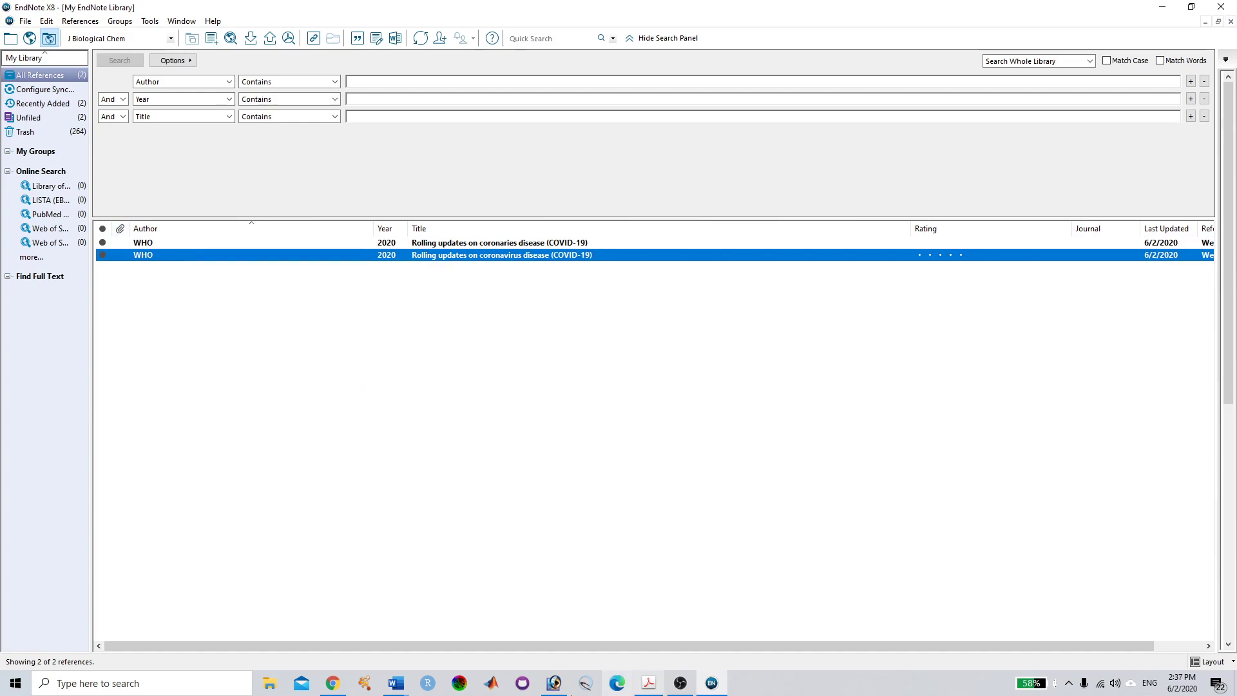
click(400, 688)
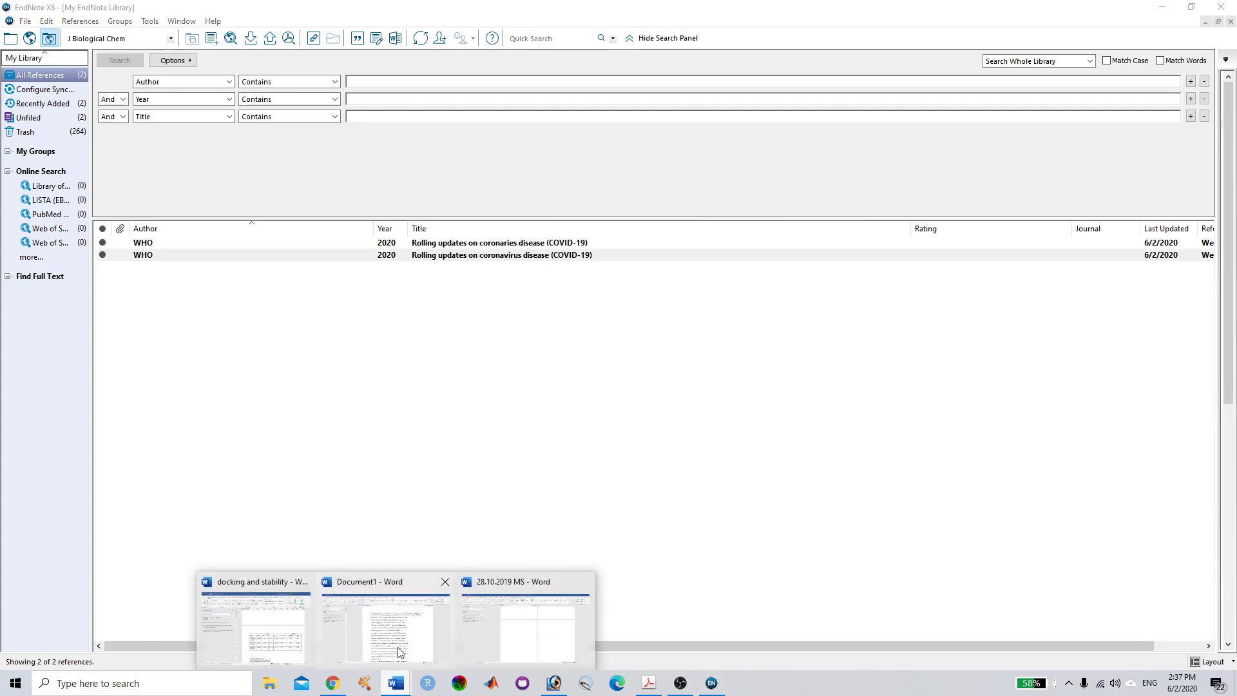
In Document1, paste the WHO 2020 citation right after "of NTD"
click(397, 606)
scroll(682, 456, down, 6)
click(548, 415)
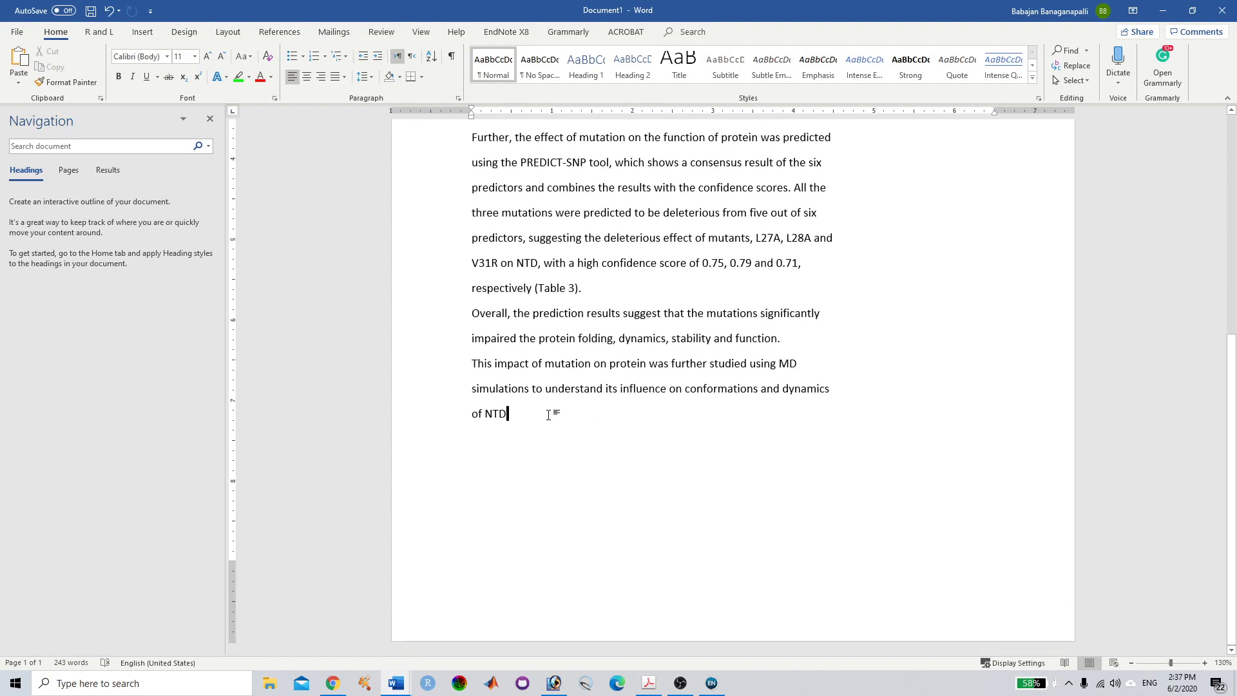
key(ctrl+v)
Update citations and bibliography to format (WHO 2020) and add the WHO coronavirus bibliography entry
click(506, 32)
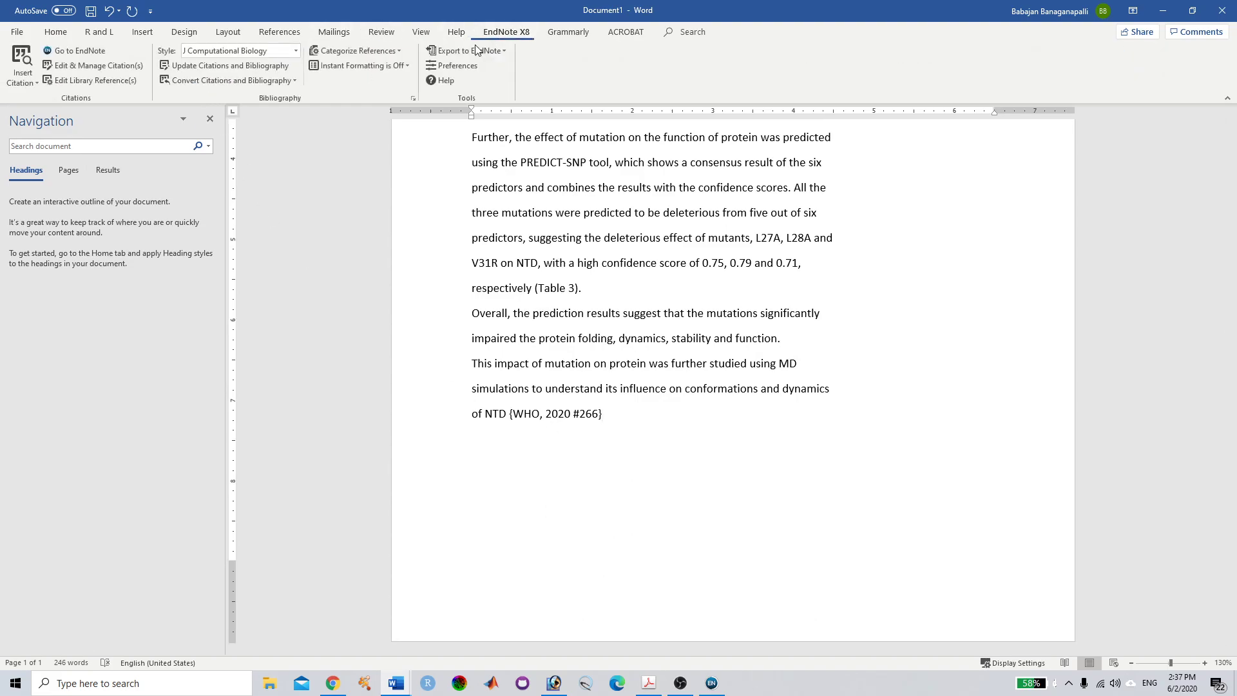
click(239, 64)
click(646, 389)
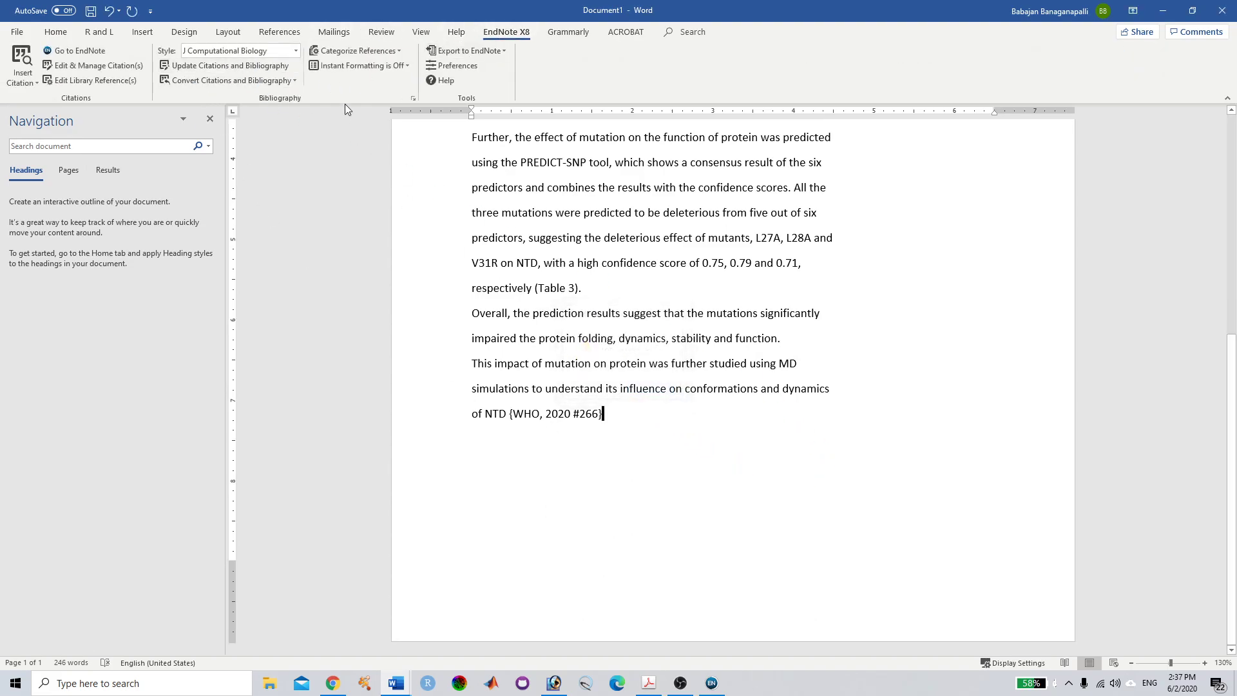
click(280, 67)
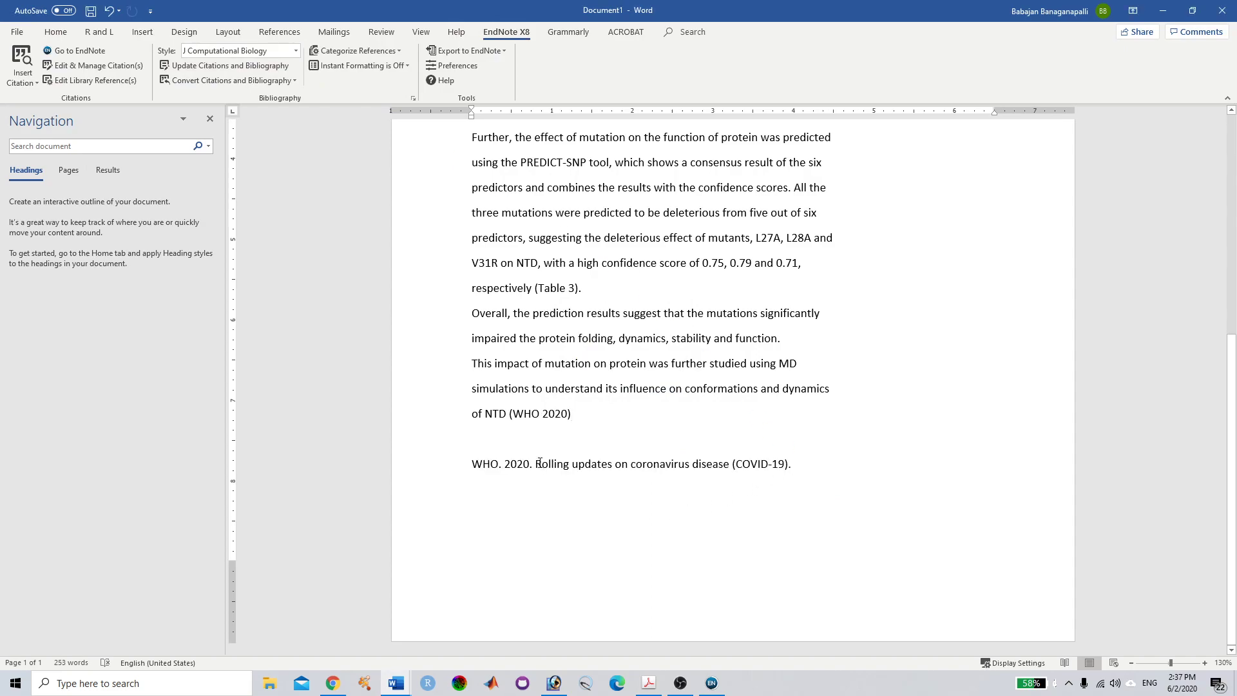
drag(430, 464, 442, 483)
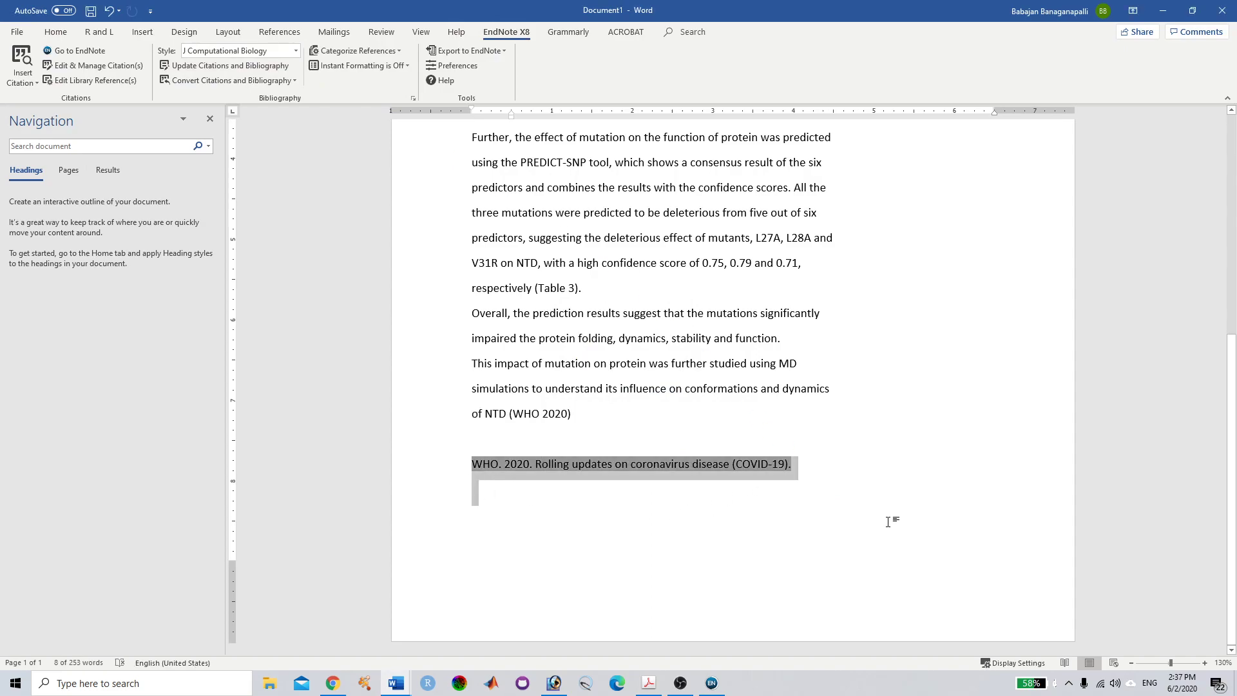
click(795, 497)
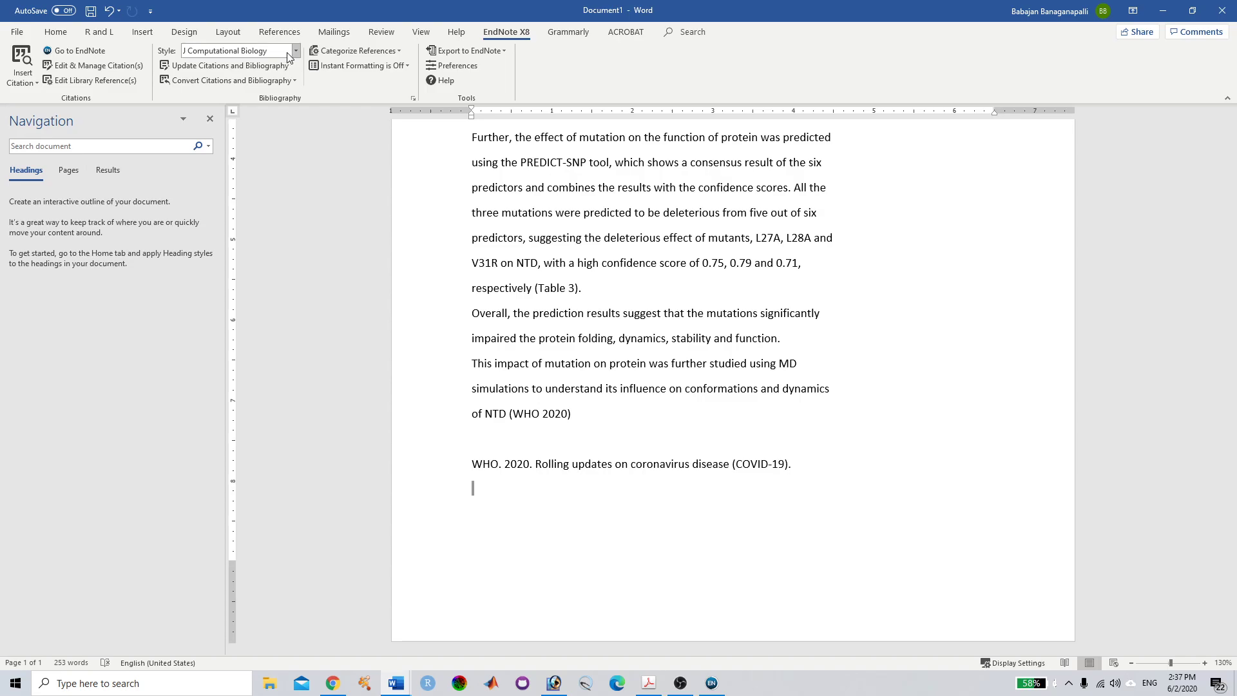